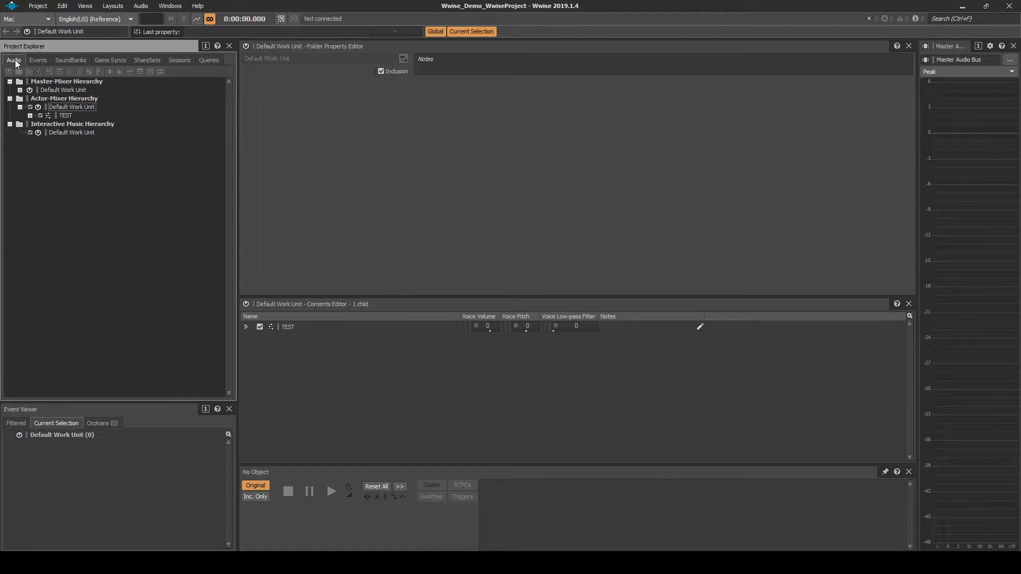
Create a Character work unit under the Actor-Mixer Default Work Unit and tag it red
{"action": "left_click", "coordinate": [58, 99]}
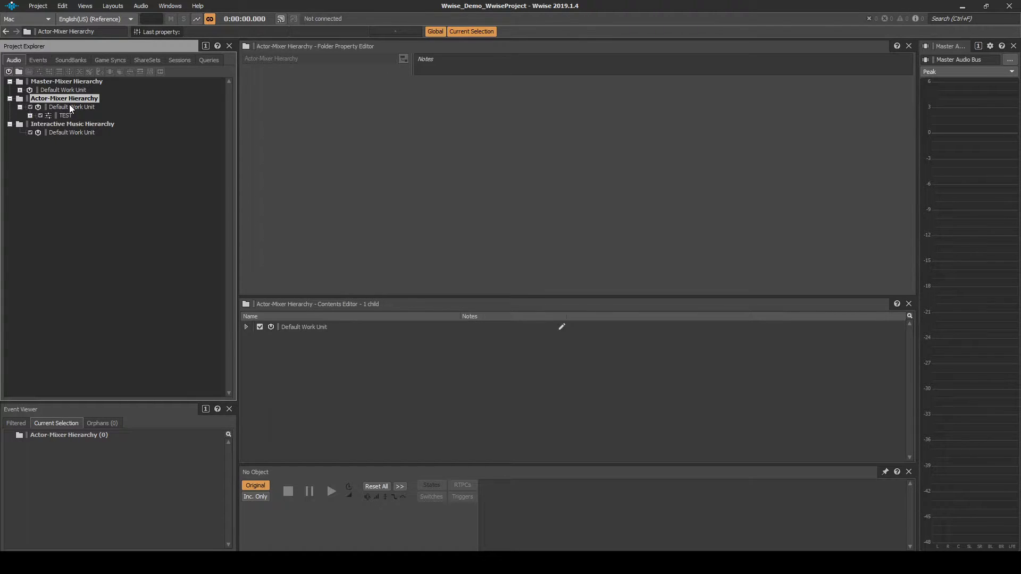
{"action": "left_click", "coordinate": [69, 107]}
{"action": "right_click", "coordinate": [70, 106]}
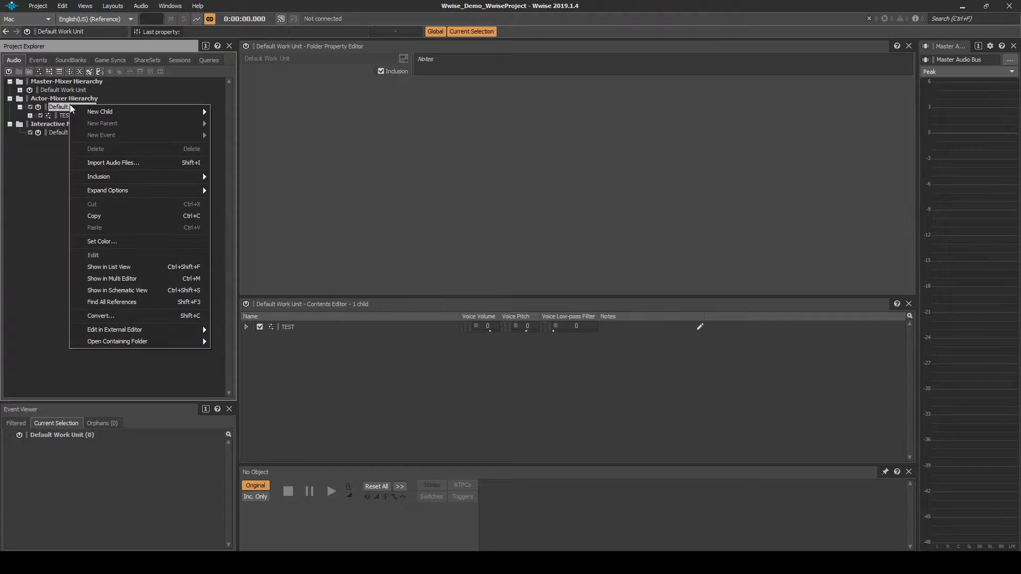
{"action": "mouse_move", "coordinate": [93, 112]}
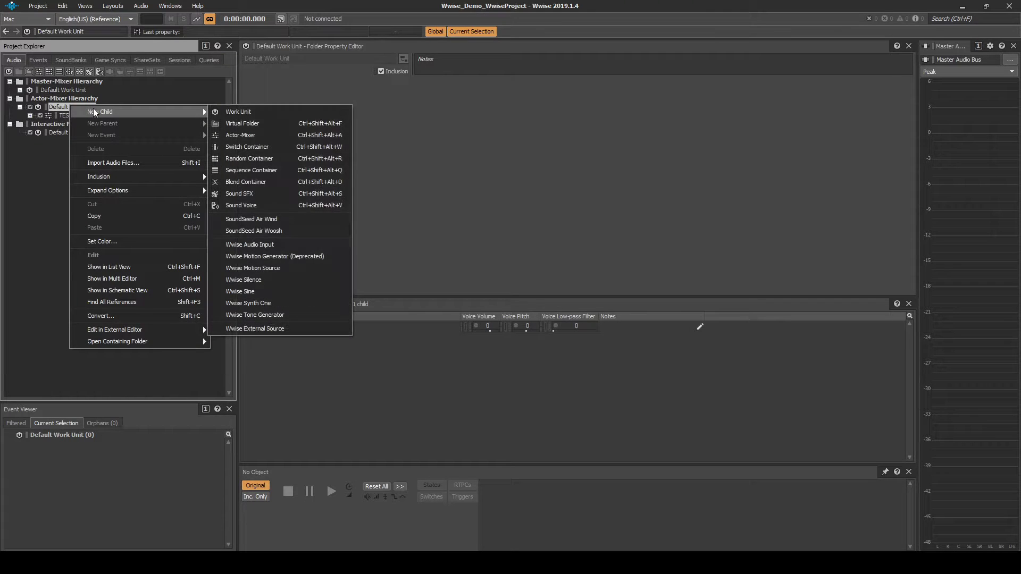
{"action": "left_click", "coordinate": [228, 111]}
{"action": "type", "text": "Character"}
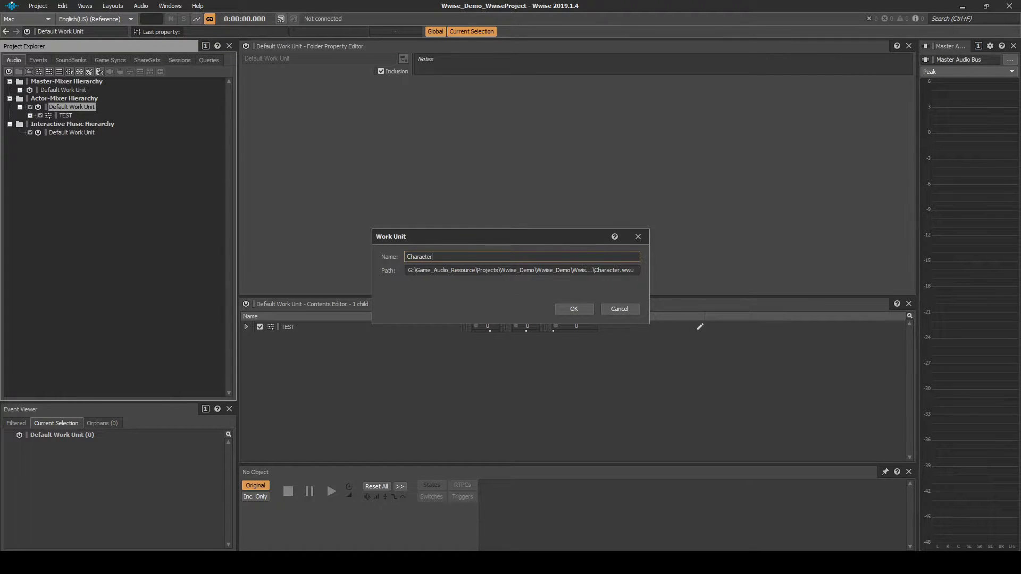
{"action": "key", "text": "Return"}
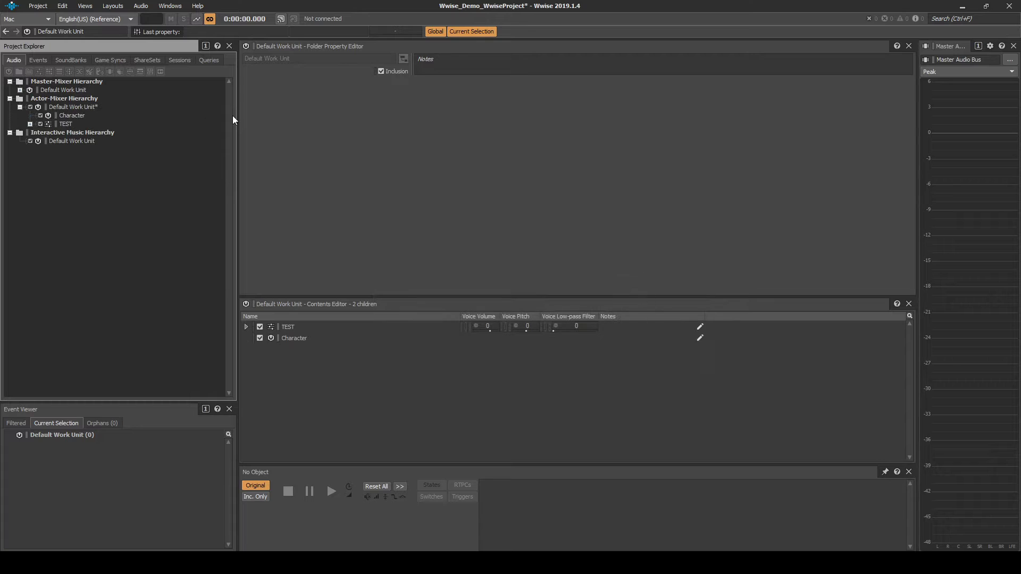
{"action": "left_click", "coordinate": [81, 114]}
{"action": "right_click", "coordinate": [81, 114]}
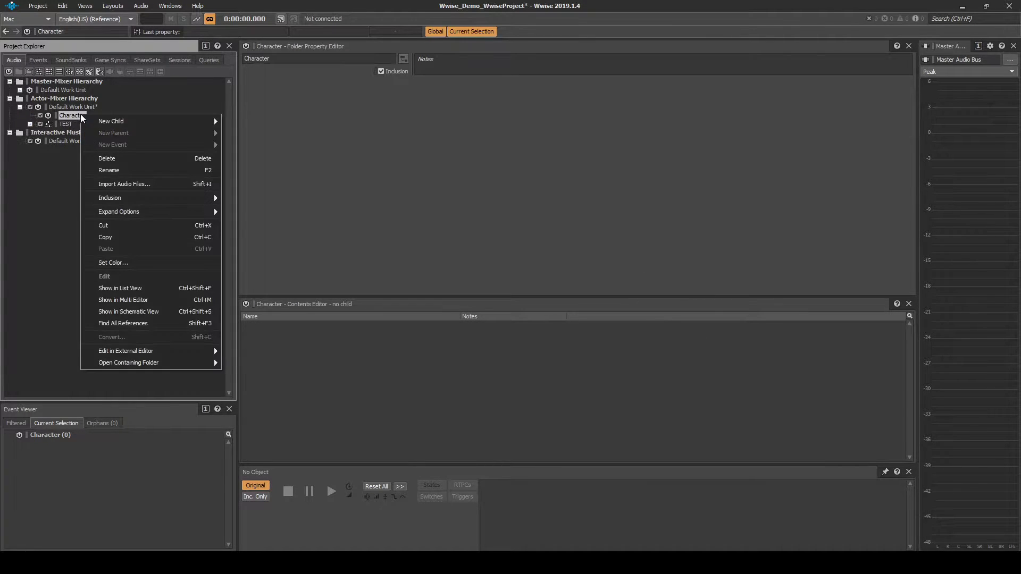
{"action": "left_click", "coordinate": [126, 261]}
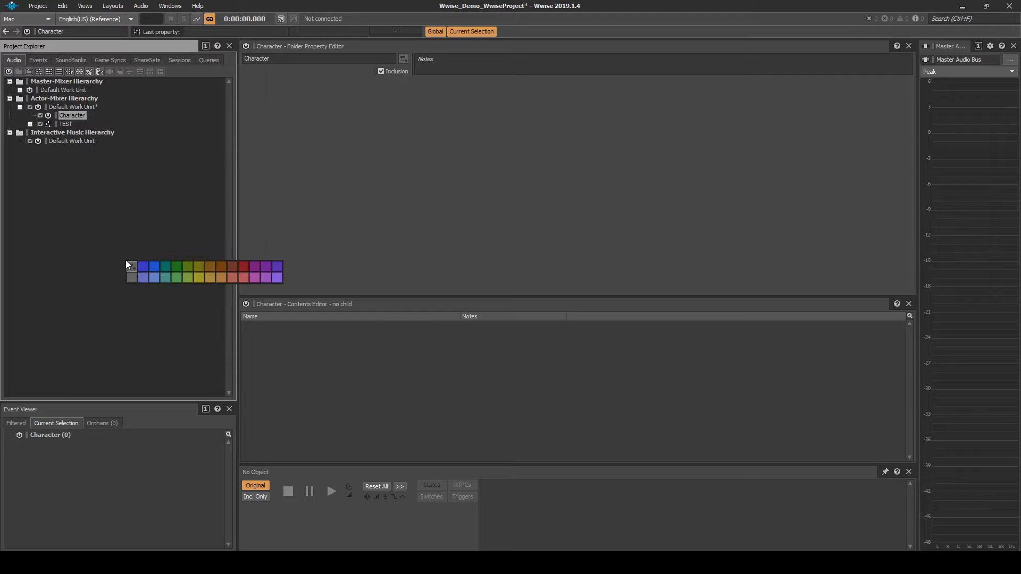
{"action": "left_click", "coordinate": [243, 268]}
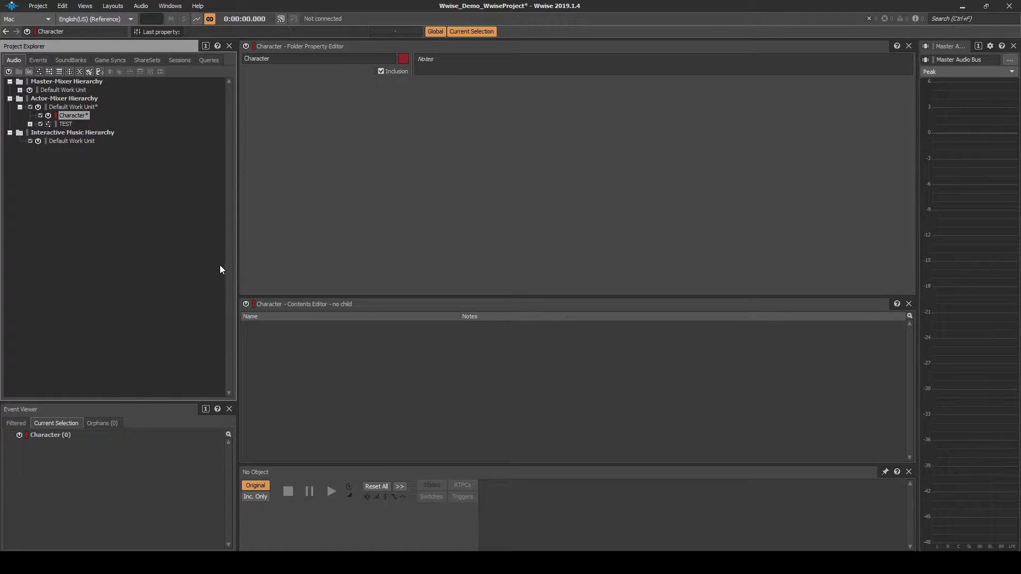
Create an Environment work unit under the Actor-Mixer Default Work Unit and tag it green
{"action": "left_click", "coordinate": [82, 108]}
{"action": "right_click", "coordinate": [82, 108]}
{"action": "mouse_move", "coordinate": [190, 114]}
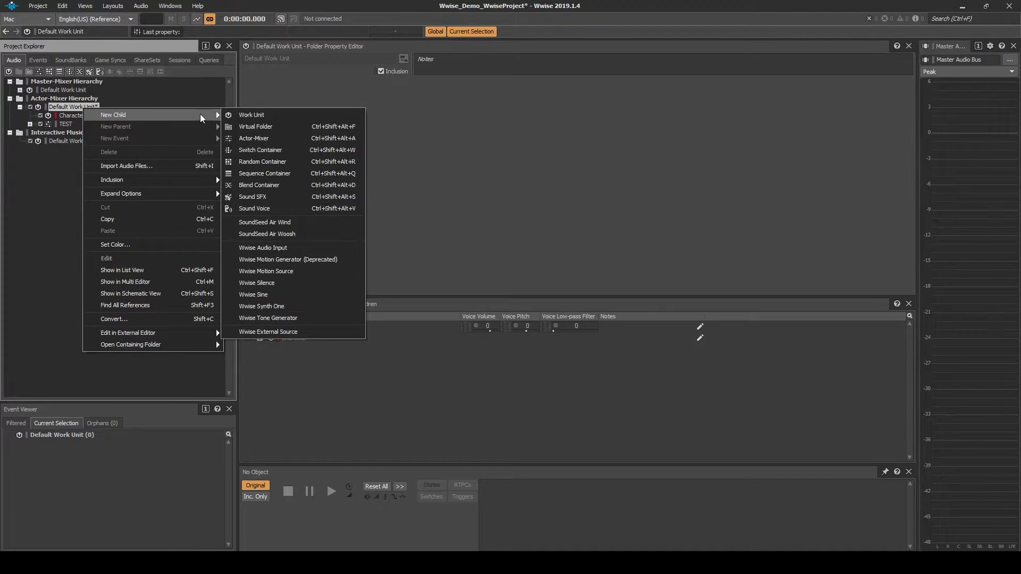
{"action": "left_click", "coordinate": [258, 115]}
{"action": "type", "text": "Environment"}
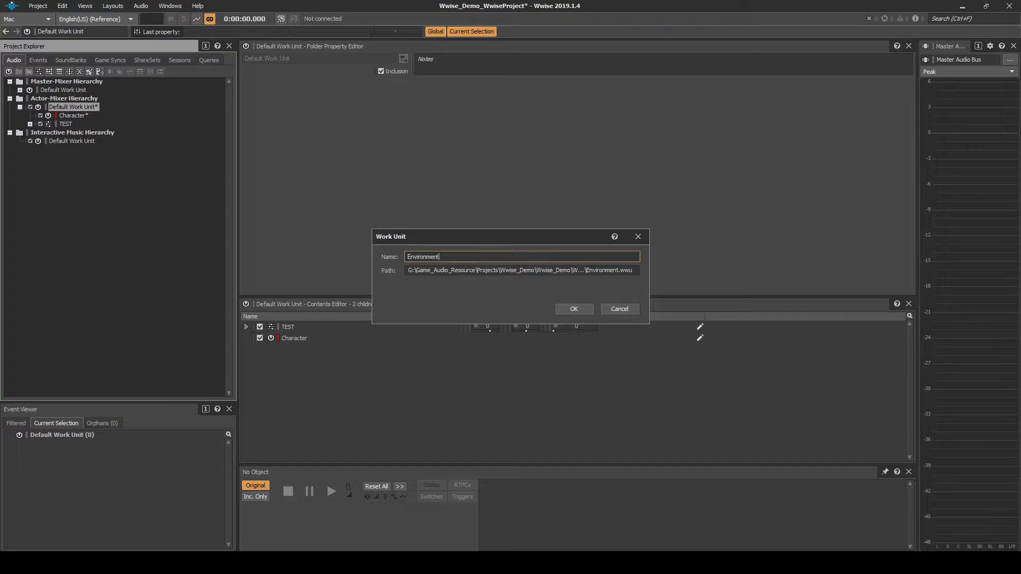
{"action": "key", "text": "Return"}
{"action": "right_click", "coordinate": [81, 124]}
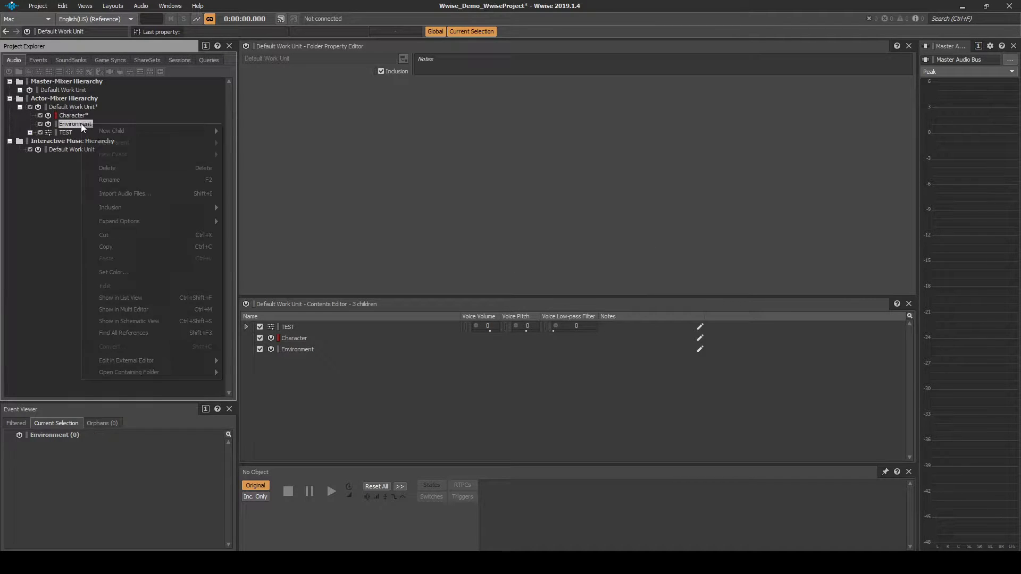
{"action": "mouse_move", "coordinate": [105, 130]}
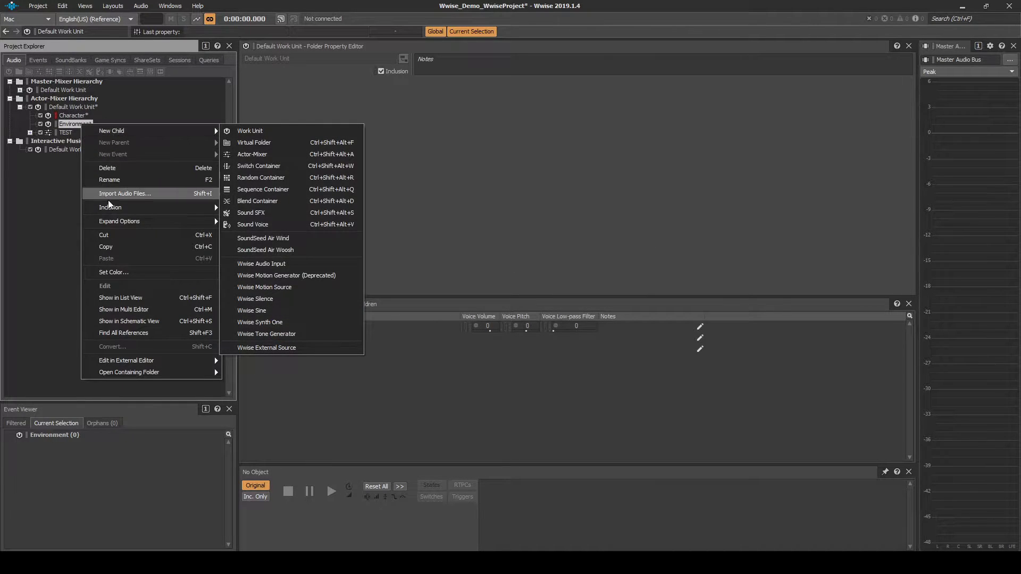
{"action": "left_click", "coordinate": [109, 272]}
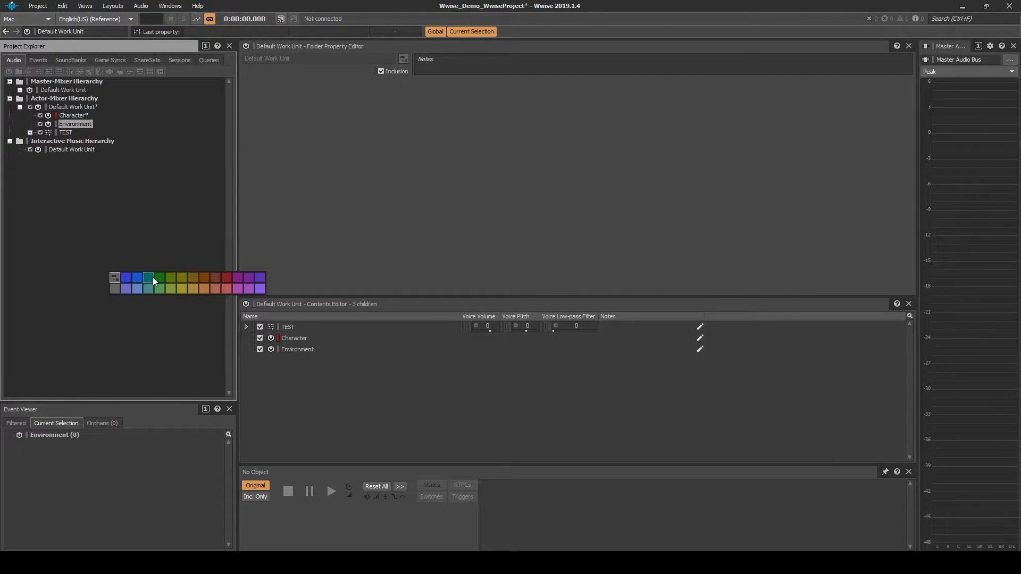
{"action": "left_click", "coordinate": [158, 277]}
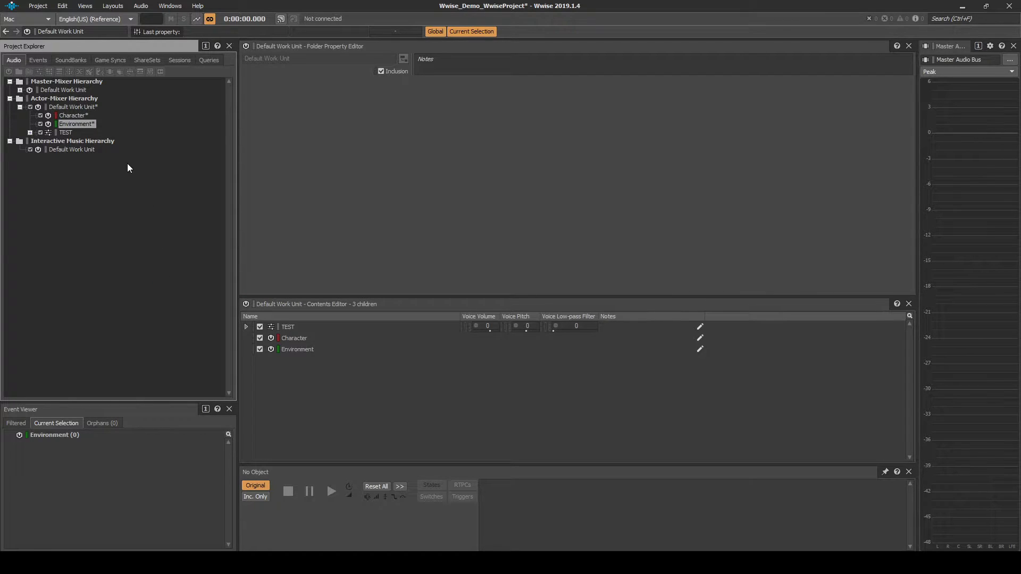
Create a Weapon child work unit in the Actor-Mixer Default Work Unit with a colour swatch
{"action": "right_click", "coordinate": [82, 107]}
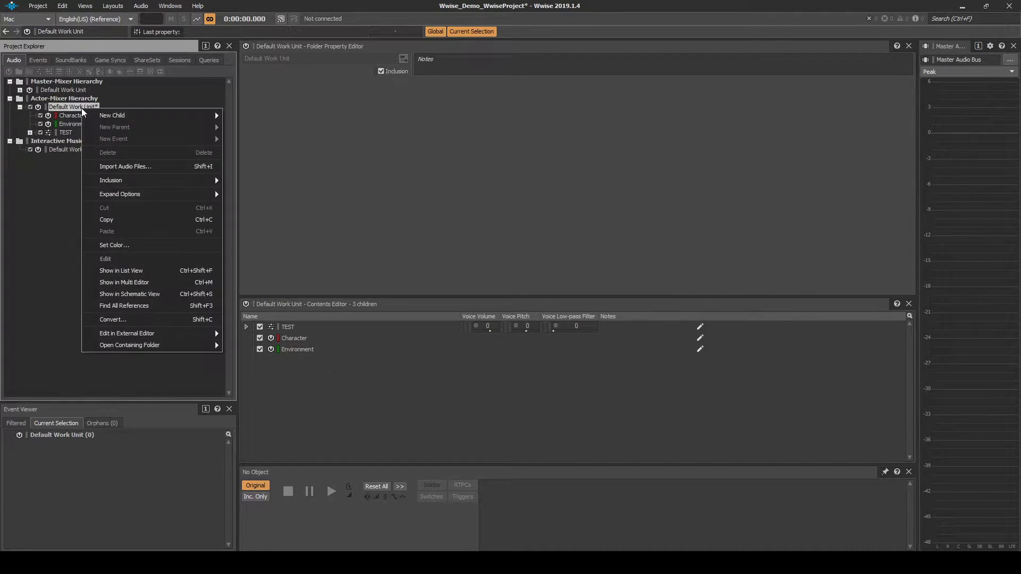
{"action": "mouse_move", "coordinate": [176, 118]}
{"action": "left_click", "coordinate": [250, 116]}
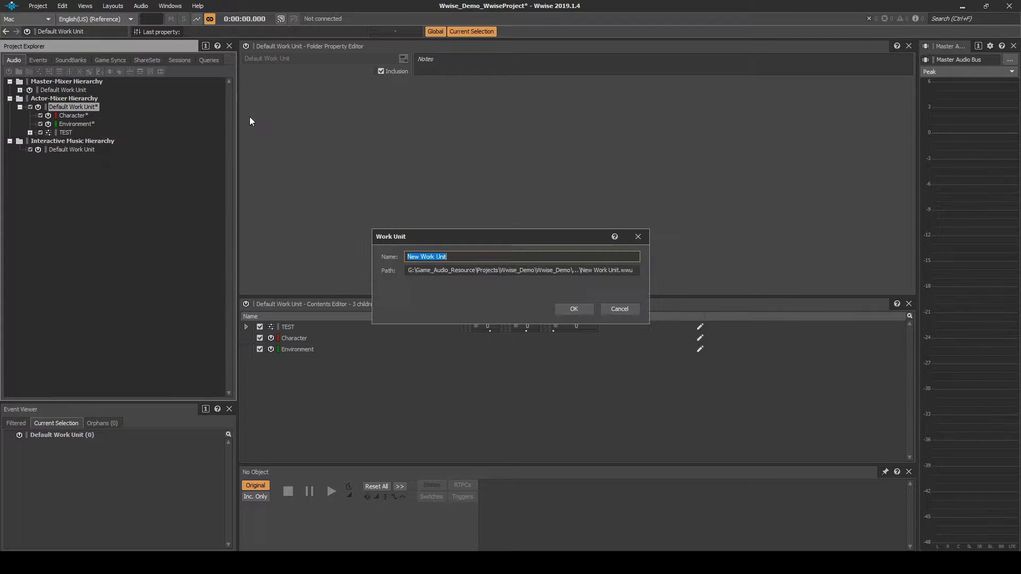
{"action": "type", "text": "Weapon"}
{"action": "key", "text": "Return"}
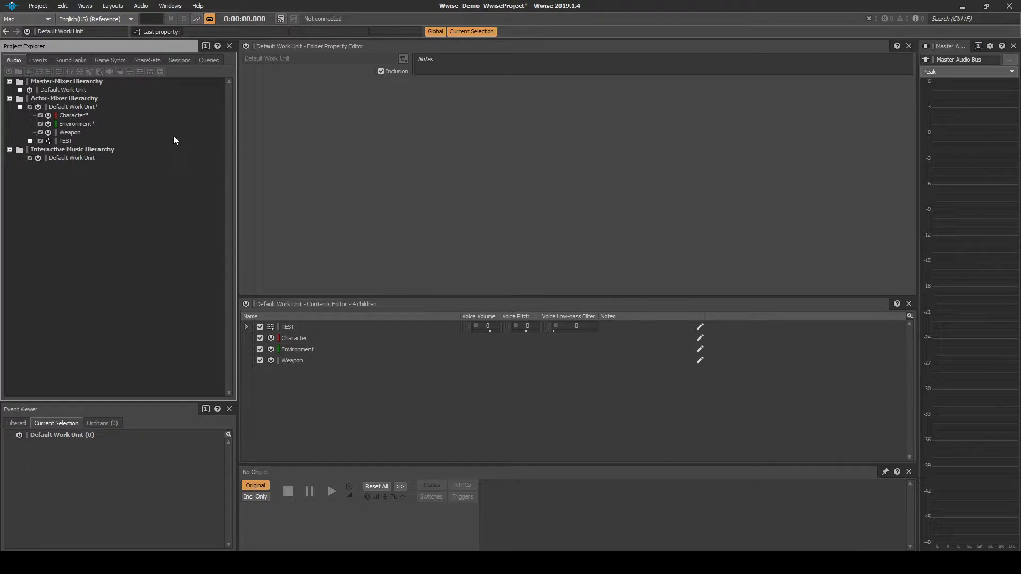
{"action": "right_click", "coordinate": [73, 132]}
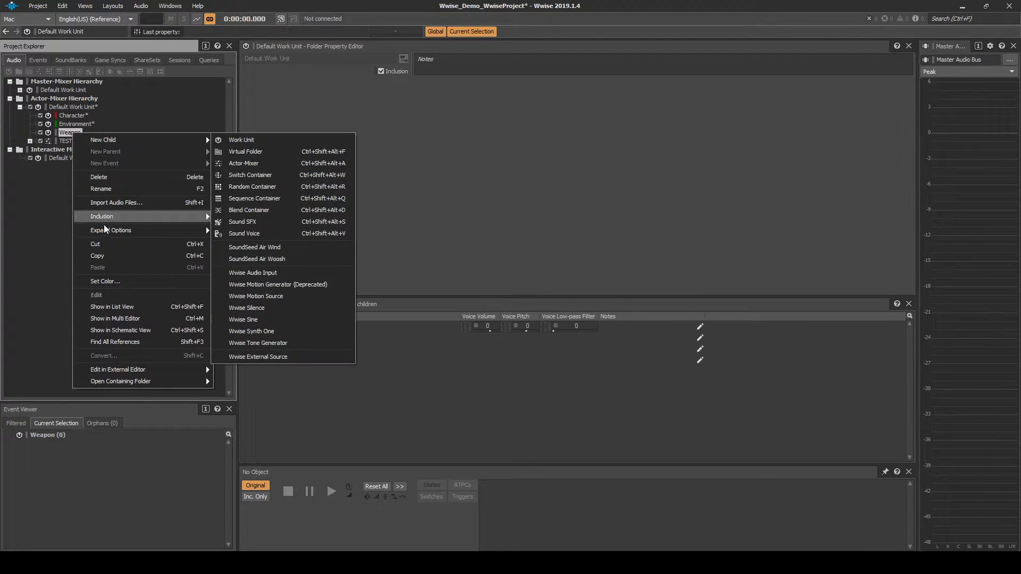
{"action": "left_click", "coordinate": [108, 280]}
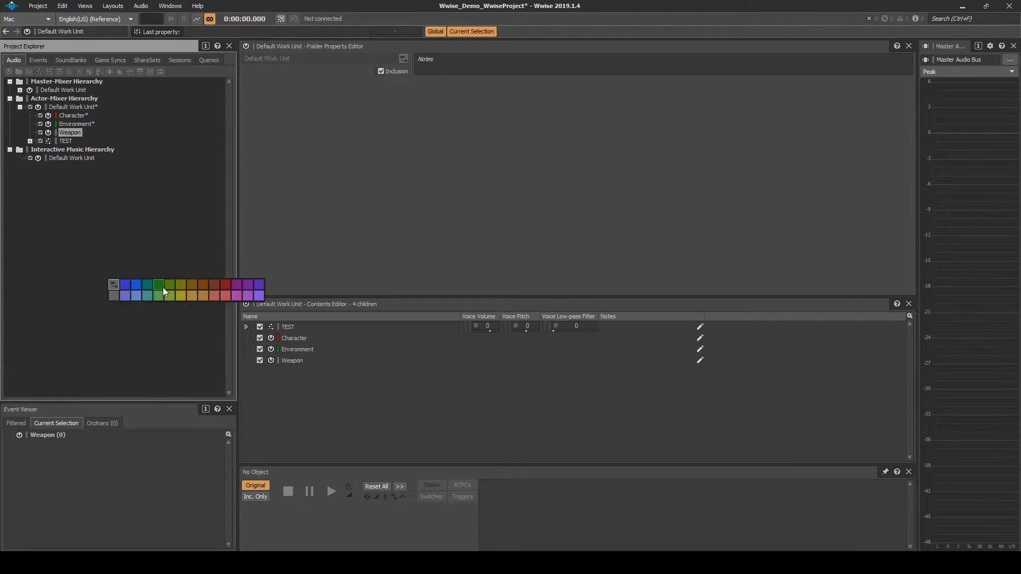
{"action": "left_click", "coordinate": [203, 286]}
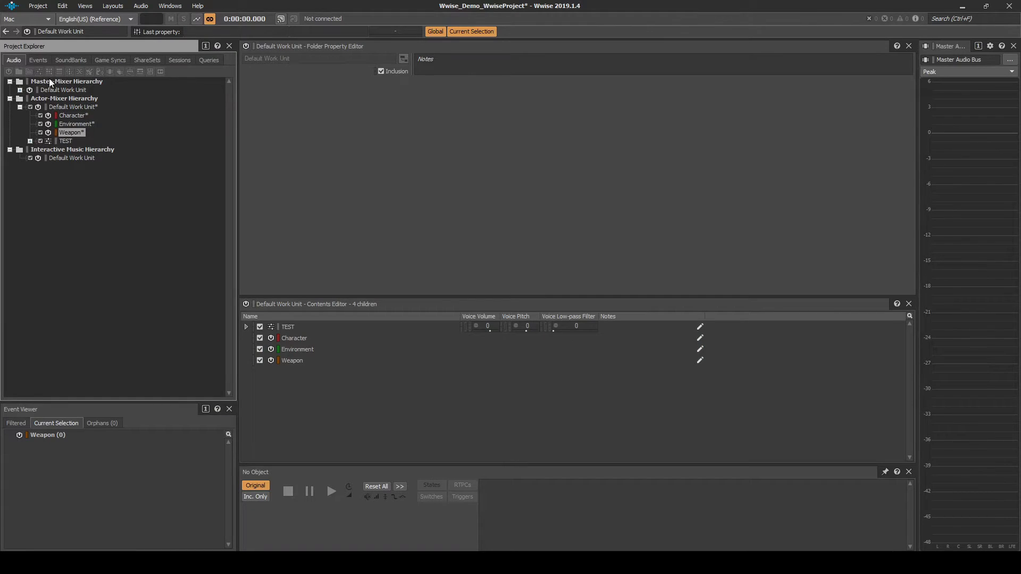
{"action": "left_click", "coordinate": [54, 88]}
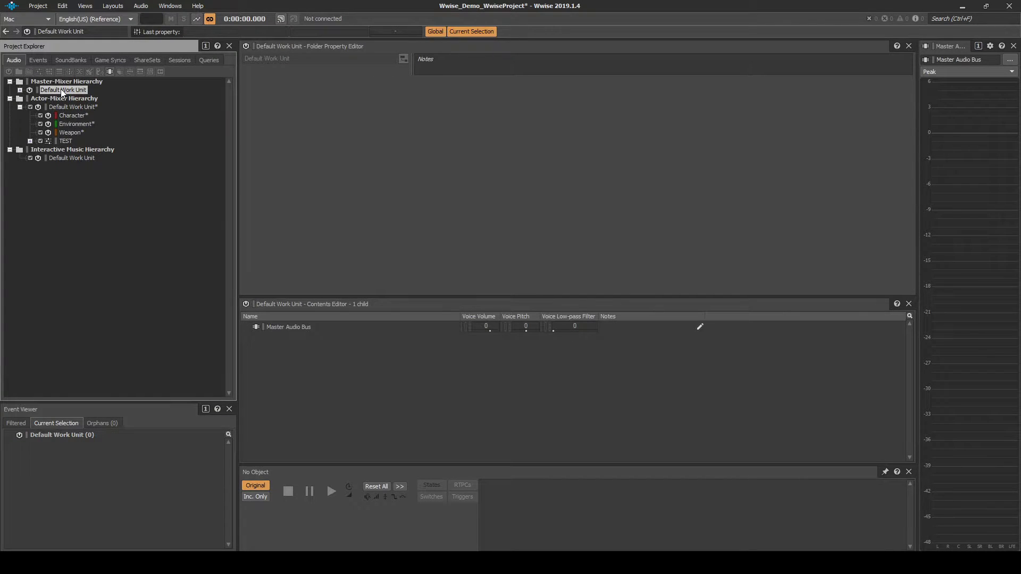
Add an SFX child audio bus under the Master Audio Bus
{"action": "left_click", "coordinate": [20, 89]}
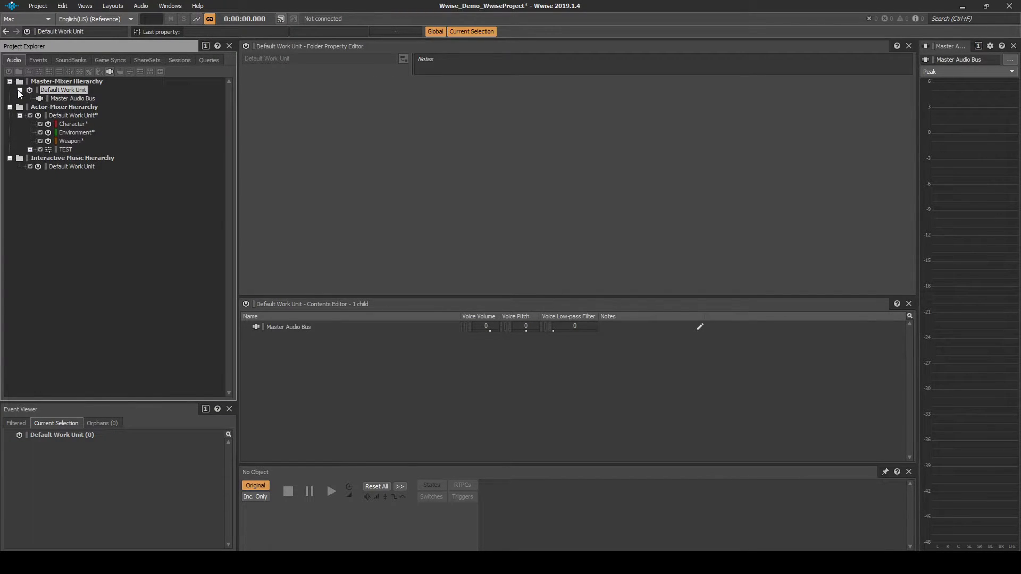
{"action": "left_click", "coordinate": [48, 98]}
{"action": "right_click", "coordinate": [56, 98]}
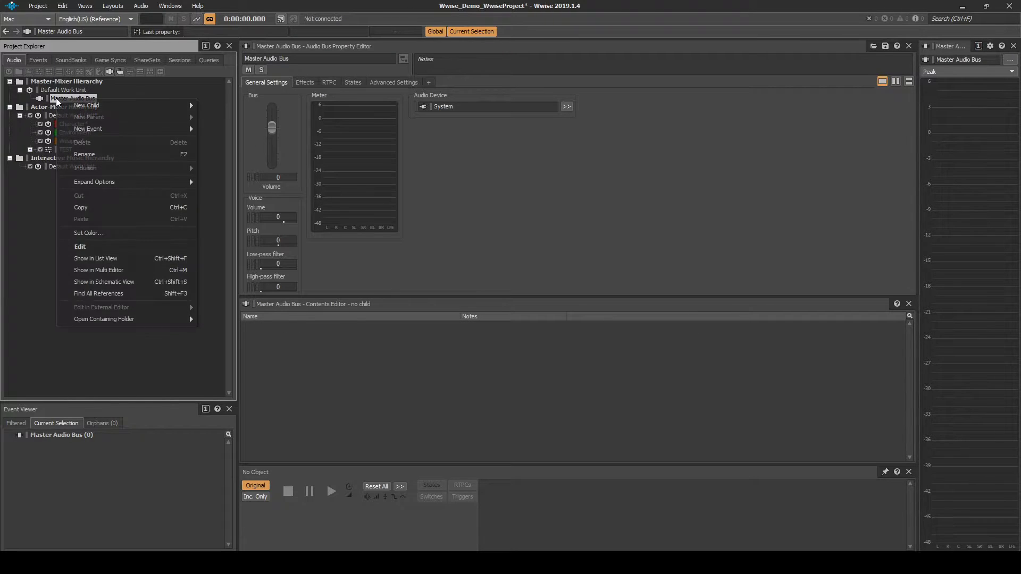
{"action": "mouse_move", "coordinate": [93, 106]}
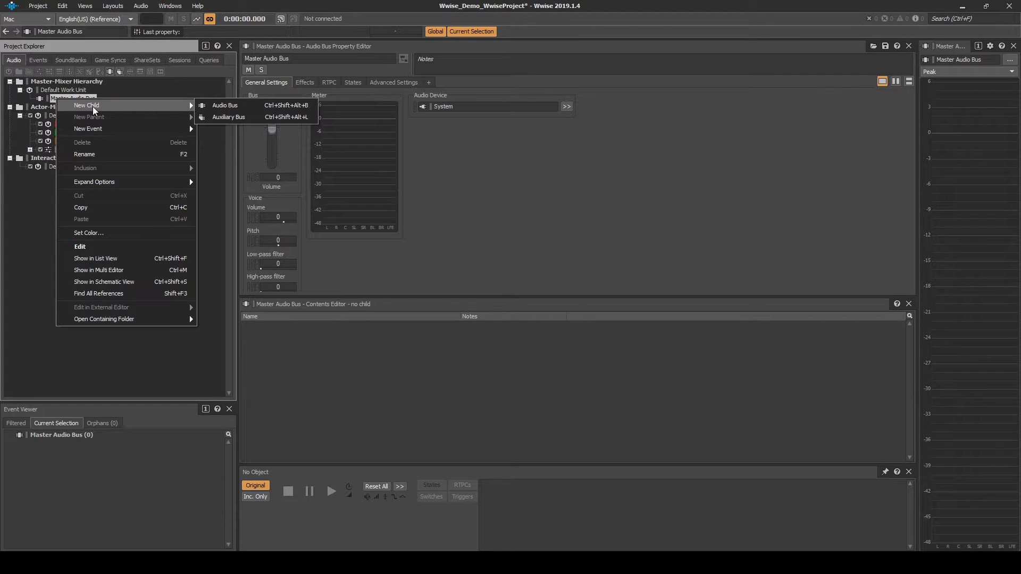
{"action": "left_click", "coordinate": [209, 106]}
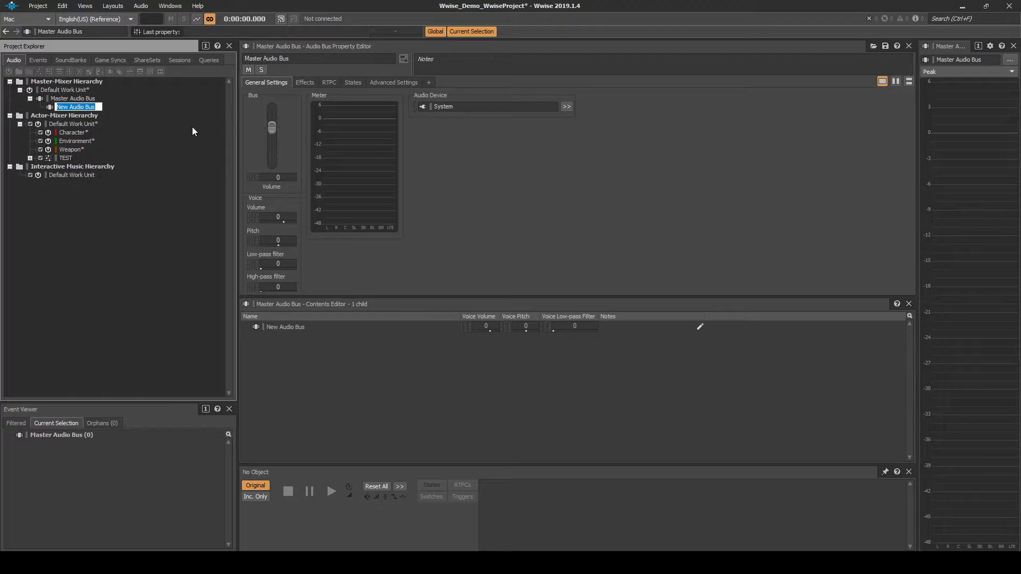
{"action": "type", "text": "SFX"}
{"action": "left_click", "coordinate": [84, 98]}
Add a Reverb child bus under the Master Audio Bus and give it a colour tag
{"action": "right_click", "coordinate": [84, 97]}
{"action": "mouse_move", "coordinate": [186, 101]}
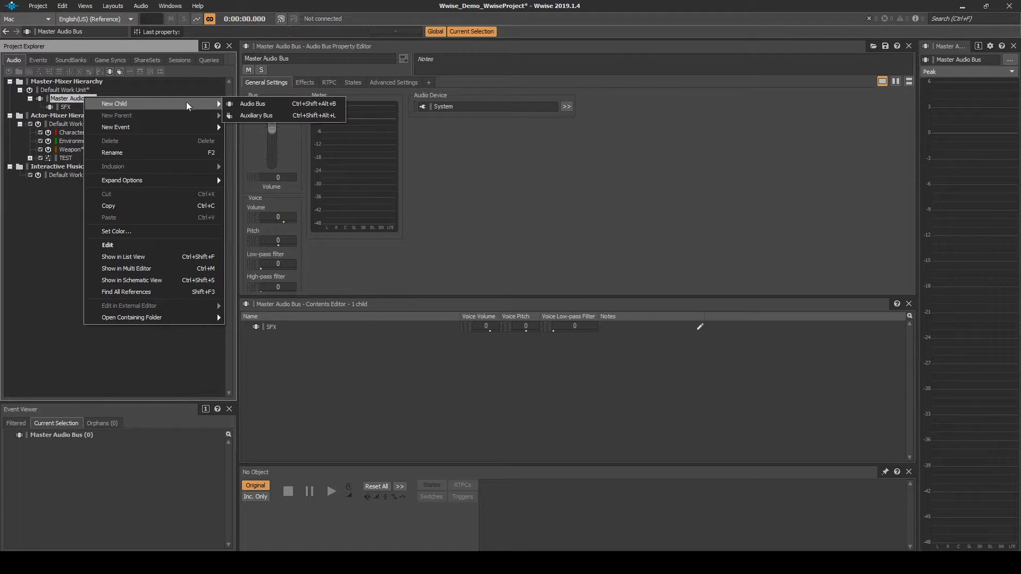
{"action": "left_click", "coordinate": [252, 103]}
{"action": "type", "text": "Reverb"}
{"action": "key", "text": "Return"}
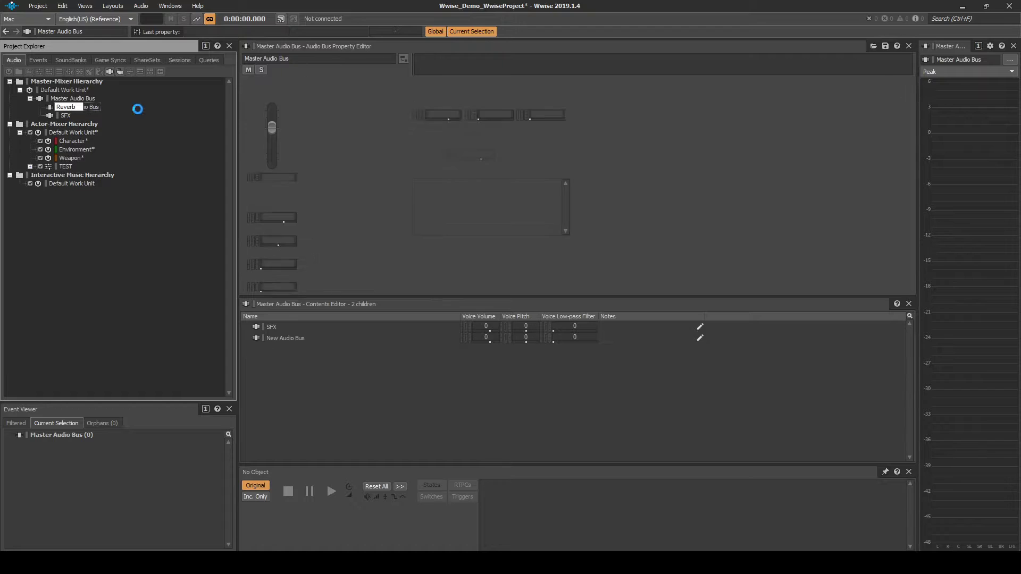
{"action": "right_click", "coordinate": [75, 107]}
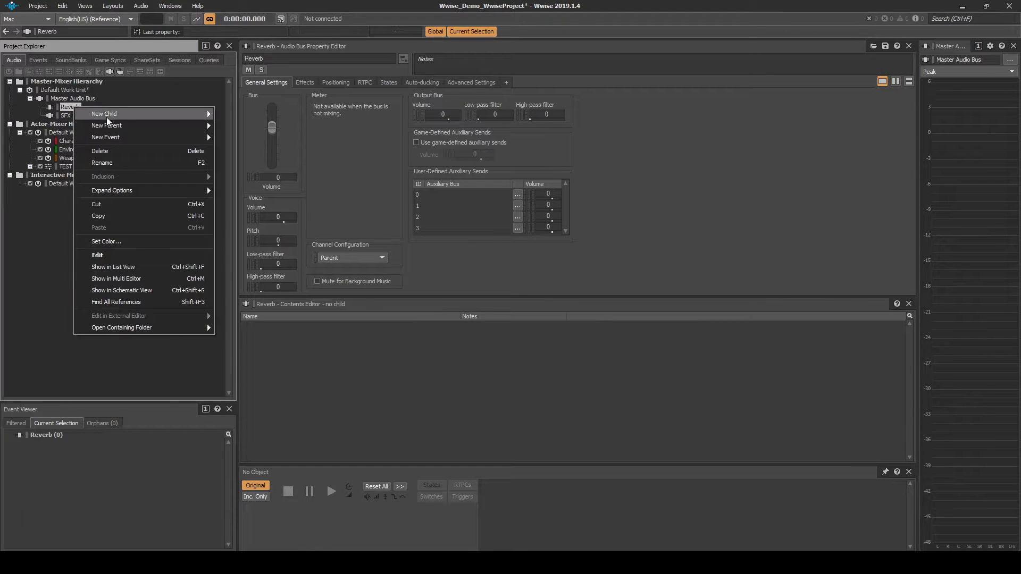
{"action": "left_click", "coordinate": [116, 242]}
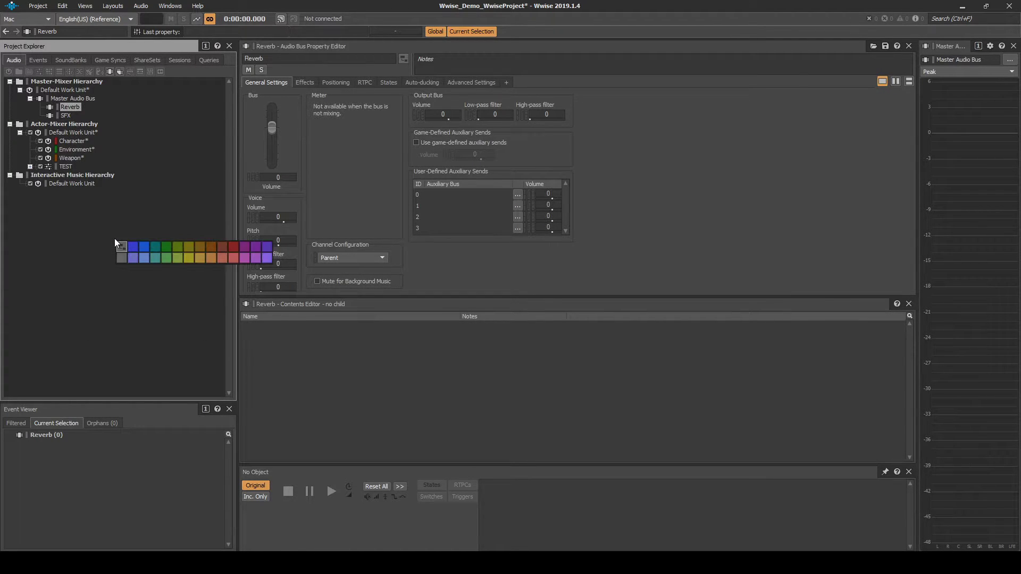
{"action": "left_click", "coordinate": [159, 258]}
{"action": "key", "text": "Down"}
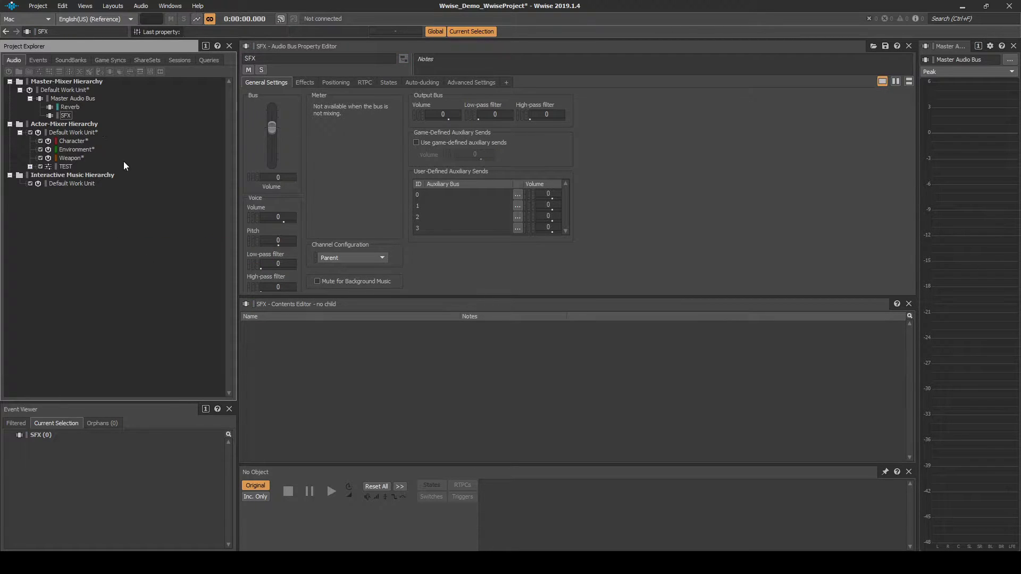
Add a Character child bus under SFX and tag it red
{"action": "right_click", "coordinate": [67, 116]}
{"action": "mouse_move", "coordinate": [88, 124]}
{"action": "left_click", "coordinate": [228, 123]}
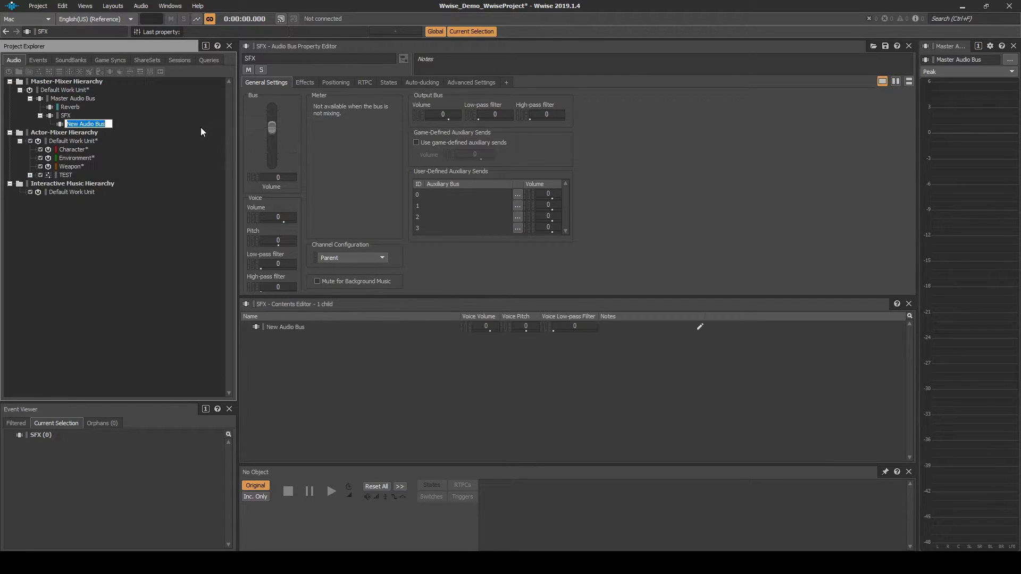
{"action": "type", "text": "Character"}
{"action": "key", "text": "Return"}
{"action": "right_click", "coordinate": [95, 126]}
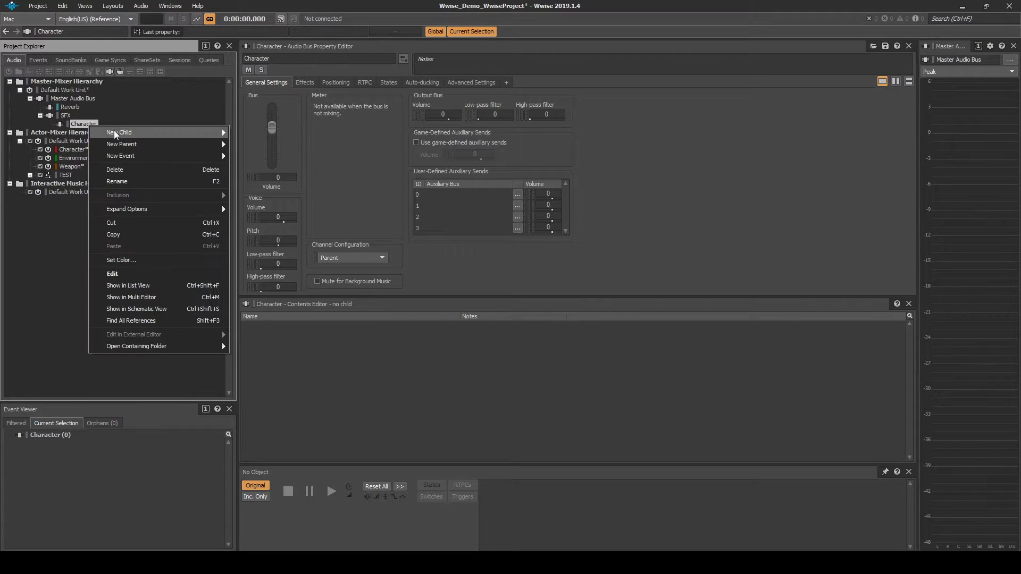
{"action": "left_click", "coordinate": [128, 262]}
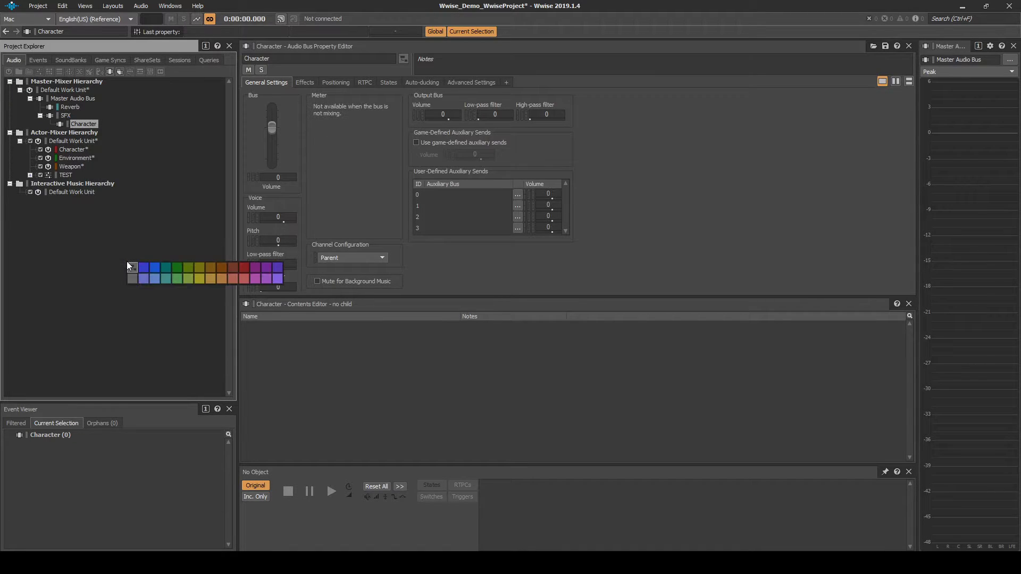
{"action": "left_click", "coordinate": [241, 266]}
{"action": "left_click", "coordinate": [160, 186]}
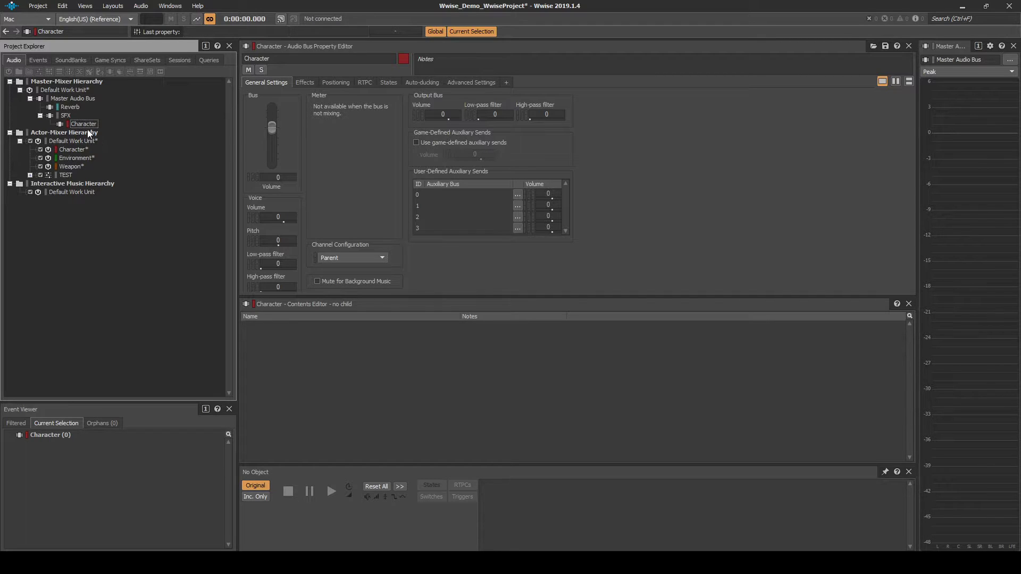
Add an Environment child bus under SFX and tag it green
{"action": "right_click", "coordinate": [66, 113]}
{"action": "mouse_move", "coordinate": [90, 122]}
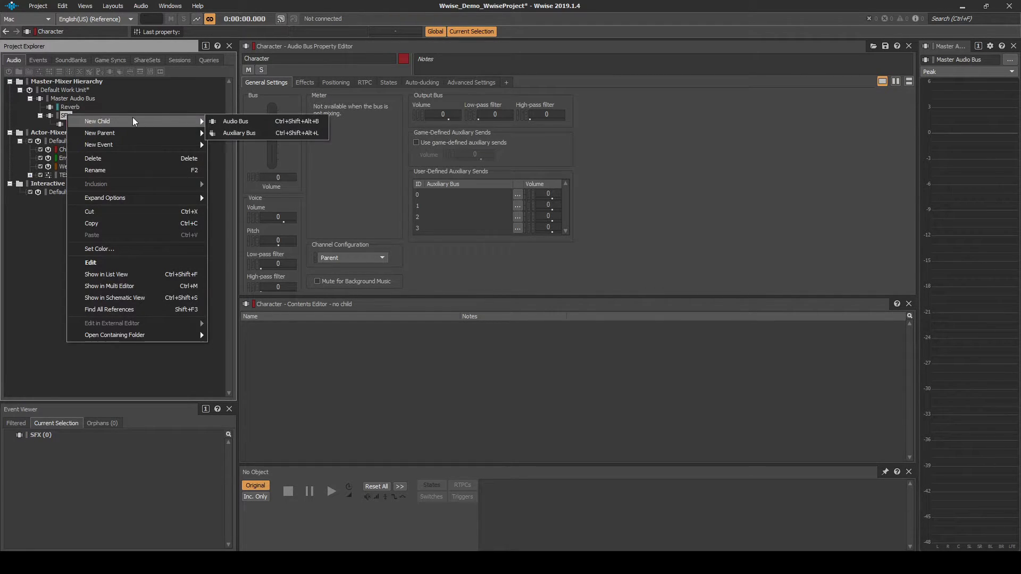
{"action": "left_click", "coordinate": [234, 121]}
{"action": "type", "text": "Environment"}
{"action": "key", "text": "Return"}
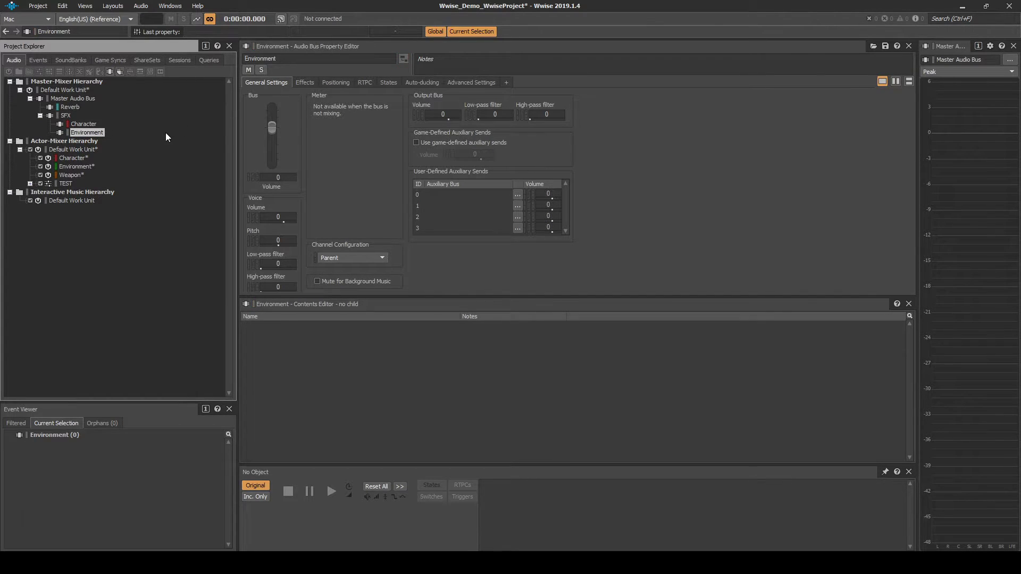
{"action": "right_click", "coordinate": [95, 133]}
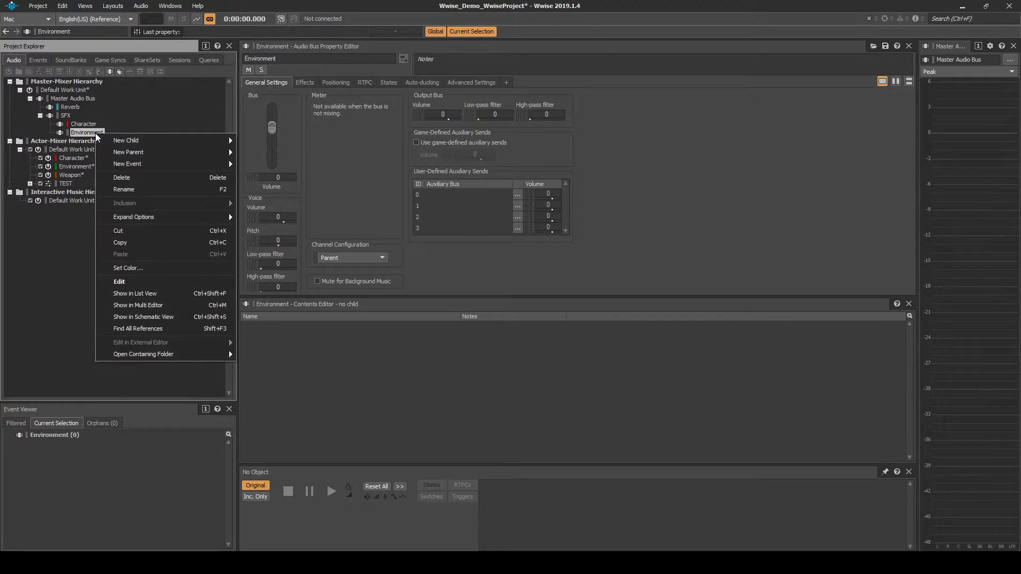
{"action": "left_click", "coordinate": [134, 267]}
{"action": "left_click", "coordinate": [186, 273]}
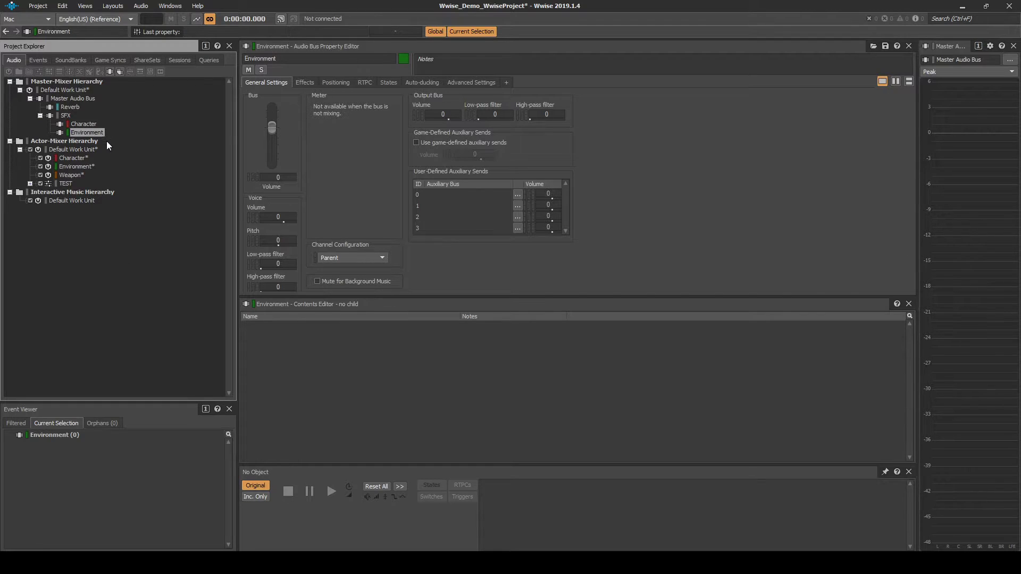
Create a third audio bus named Weapon under SFX with an orange colour tag
{"action": "right_click", "coordinate": [66, 113]}
{"action": "mouse_move", "coordinate": [90, 120]}
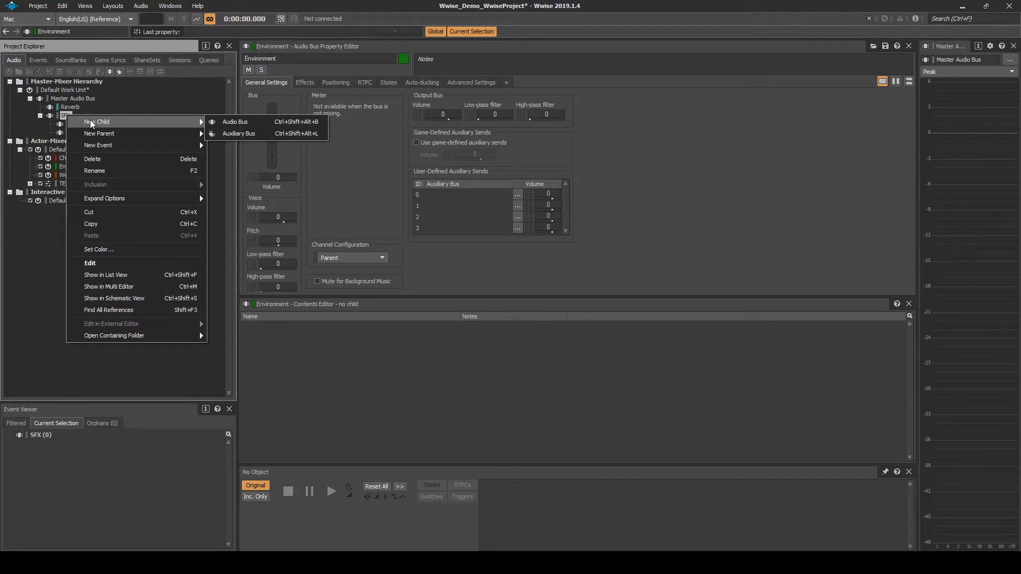
{"action": "left_click", "coordinate": [226, 122]}
{"action": "type", "text": "Weapon"}
{"action": "key", "text": "Return"}
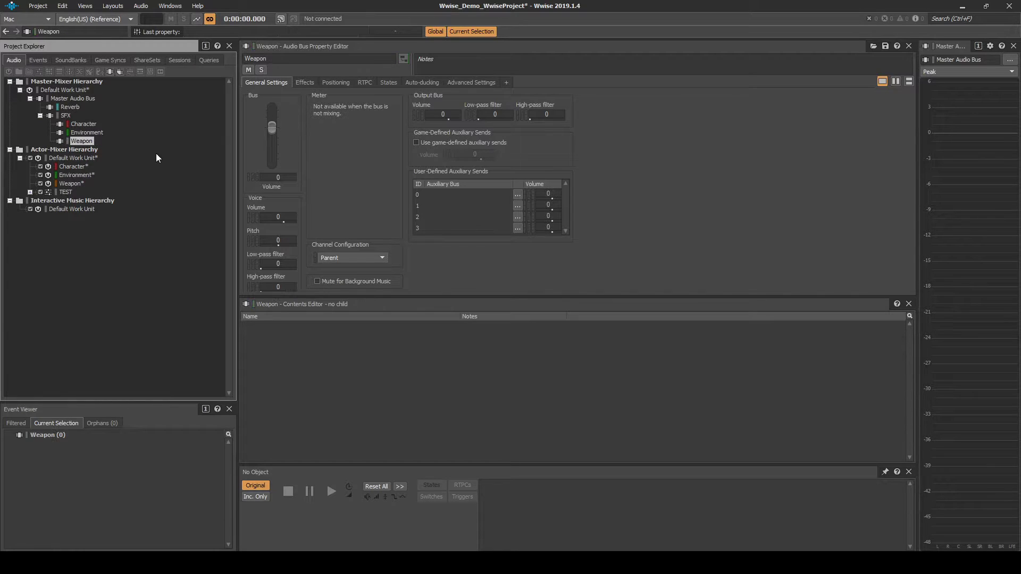
{"action": "right_click", "coordinate": [77, 141]}
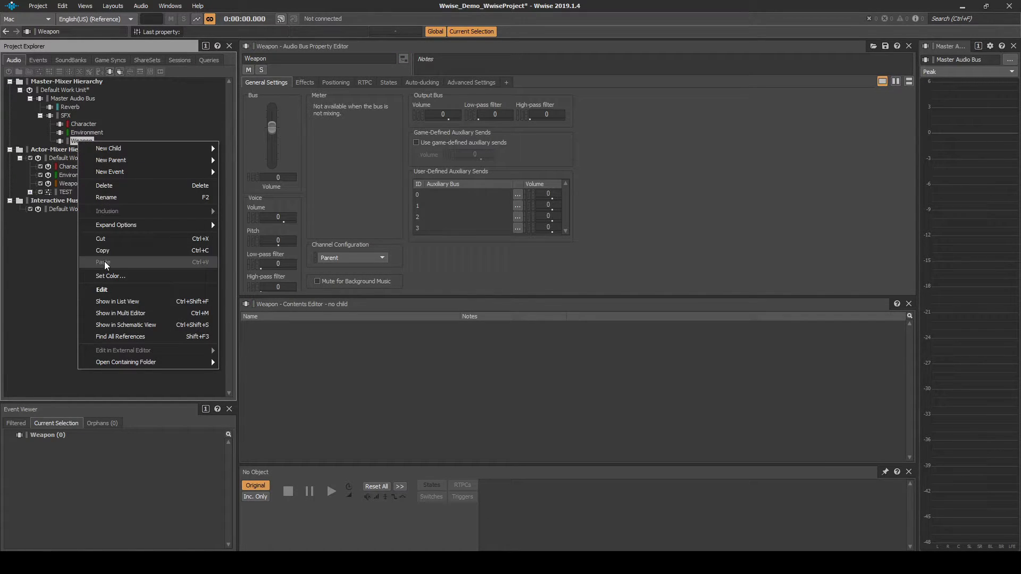
{"action": "left_click", "coordinate": [109, 276]}
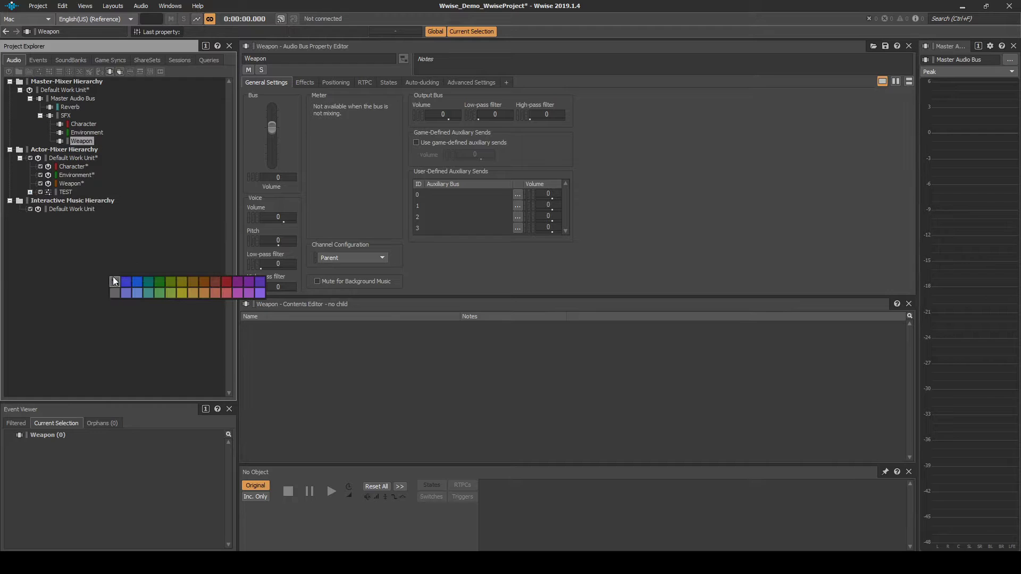
{"action": "left_click", "coordinate": [200, 283]}
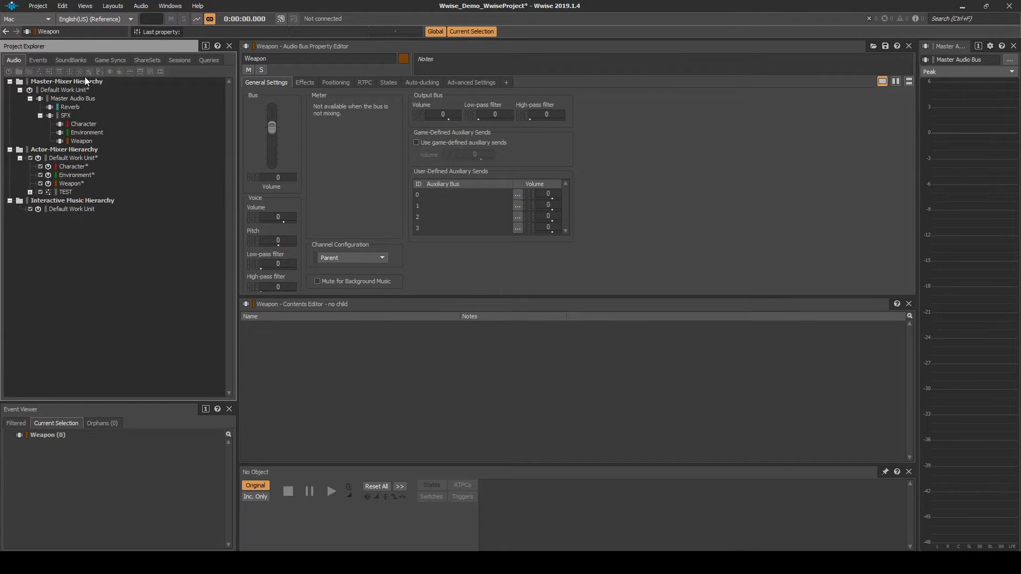
Create a Character work unit under the Events Default Work Unit and tag it red
{"action": "left_click", "coordinate": [39, 60]}
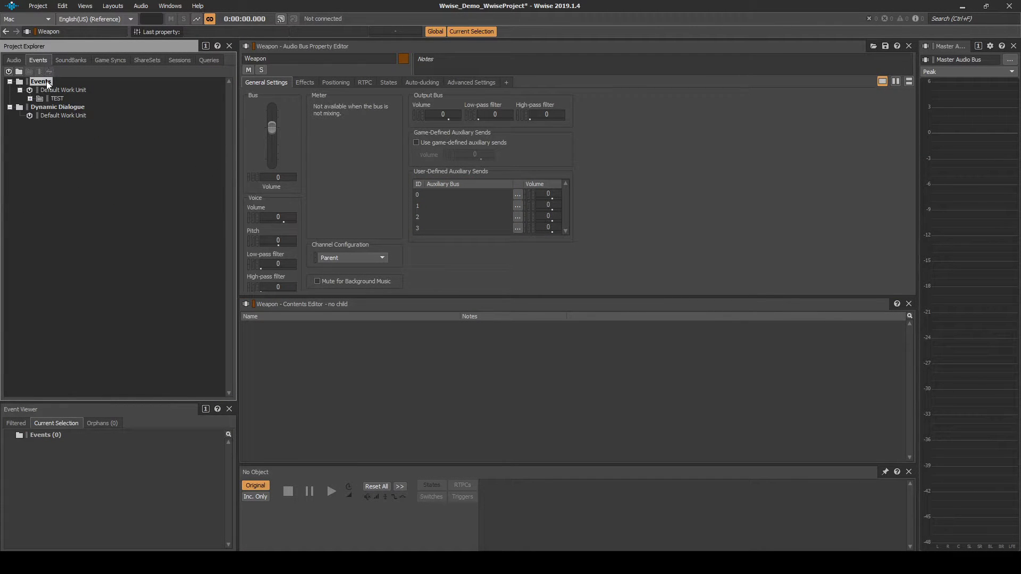
{"action": "left_click", "coordinate": [59, 91]}
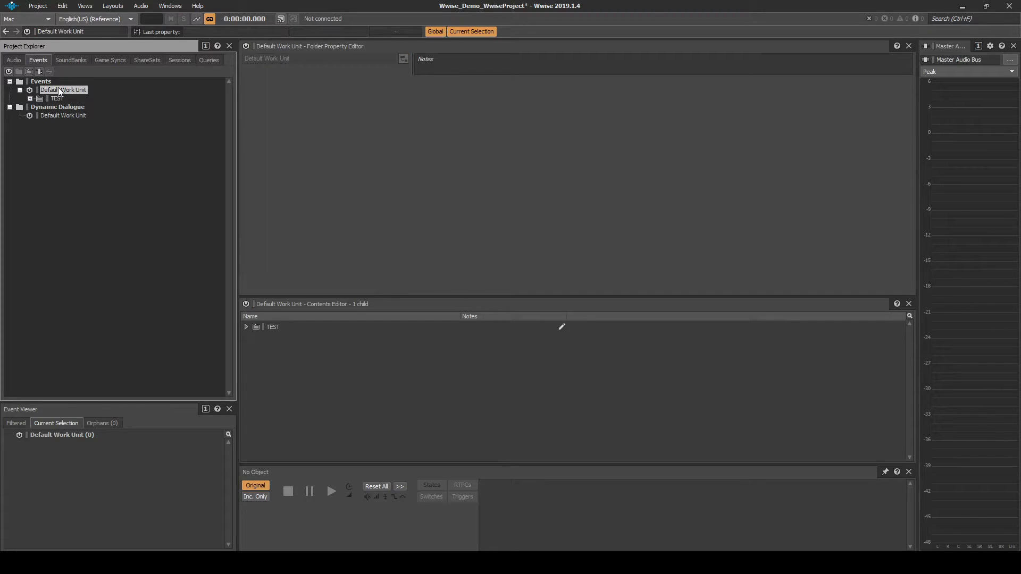
{"action": "right_click", "coordinate": [60, 91]}
{"action": "mouse_move", "coordinate": [87, 94]}
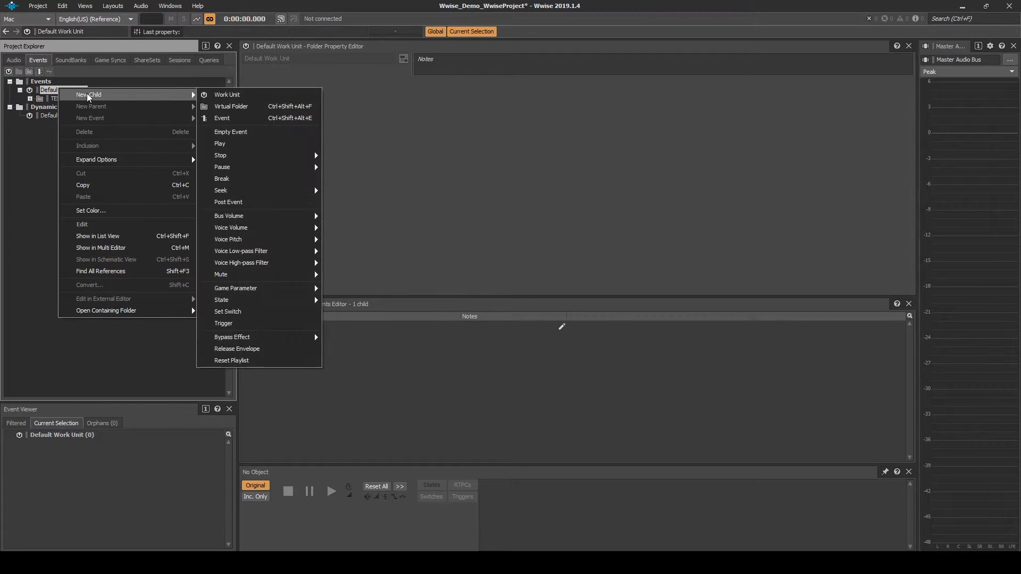
{"action": "left_click", "coordinate": [213, 94]}
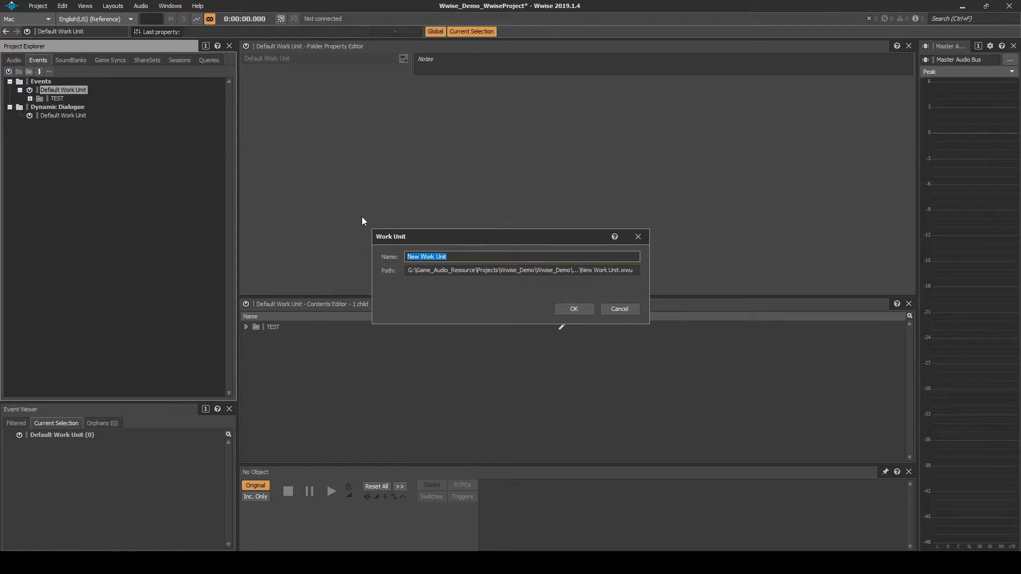
{"action": "type", "text": "Character"}
{"action": "key", "text": "Return"}
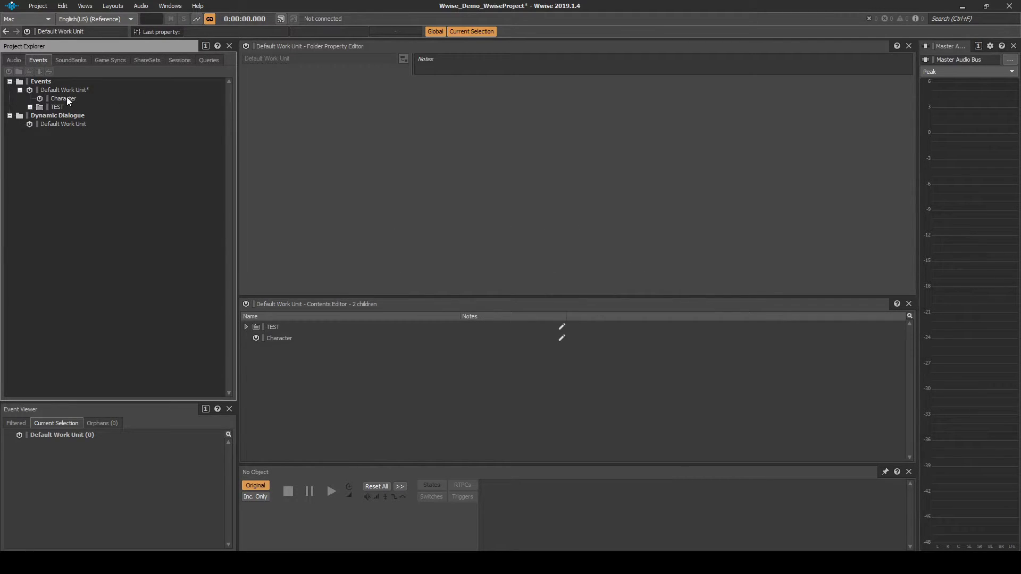
{"action": "left_click", "coordinate": [66, 97]}
{"action": "right_click", "coordinate": [65, 96]}
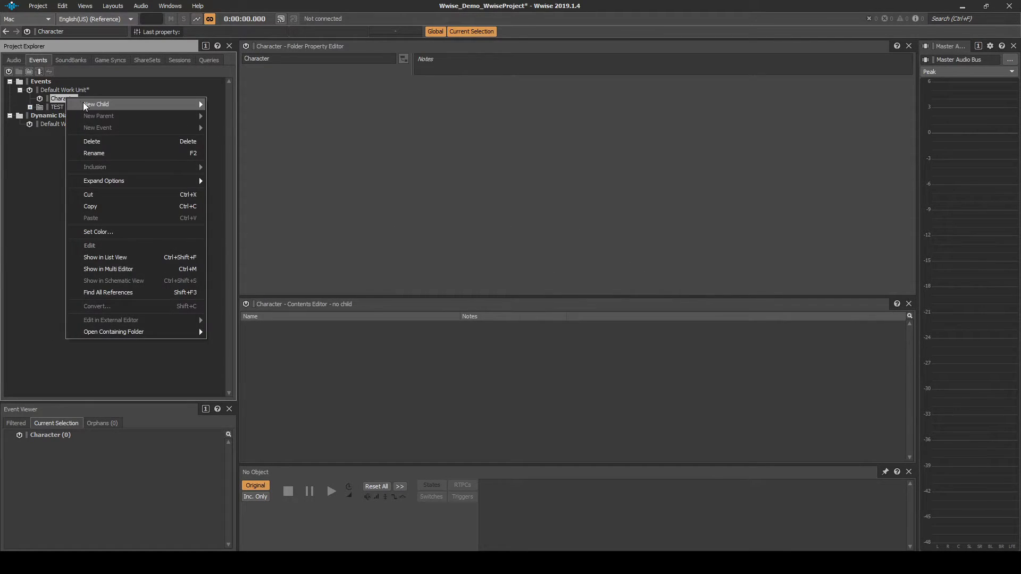
{"action": "left_click", "coordinate": [104, 232]}
{"action": "left_click", "coordinate": [221, 240]}
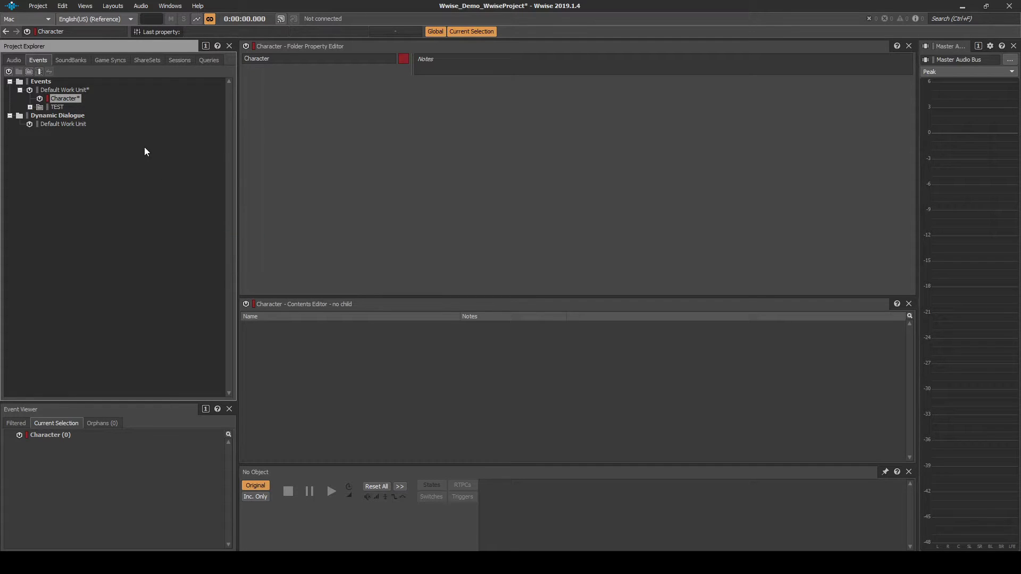
Create an Environment work unit under the Events Default Work Unit and tag it green
{"action": "left_click", "coordinate": [72, 91]}
{"action": "right_click", "coordinate": [72, 92]}
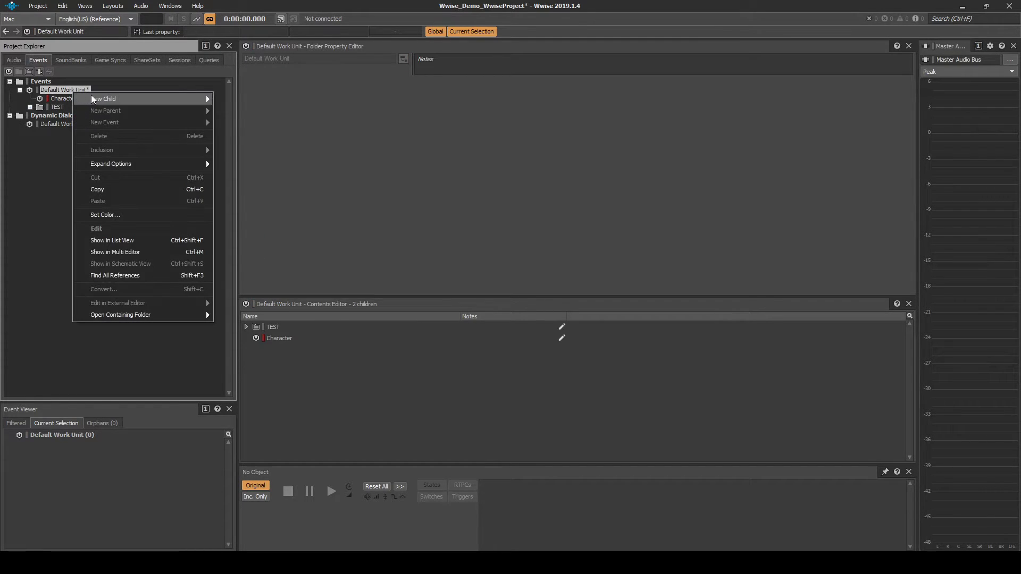
{"action": "mouse_move", "coordinate": [114, 99]}
{"action": "left_click", "coordinate": [227, 99]}
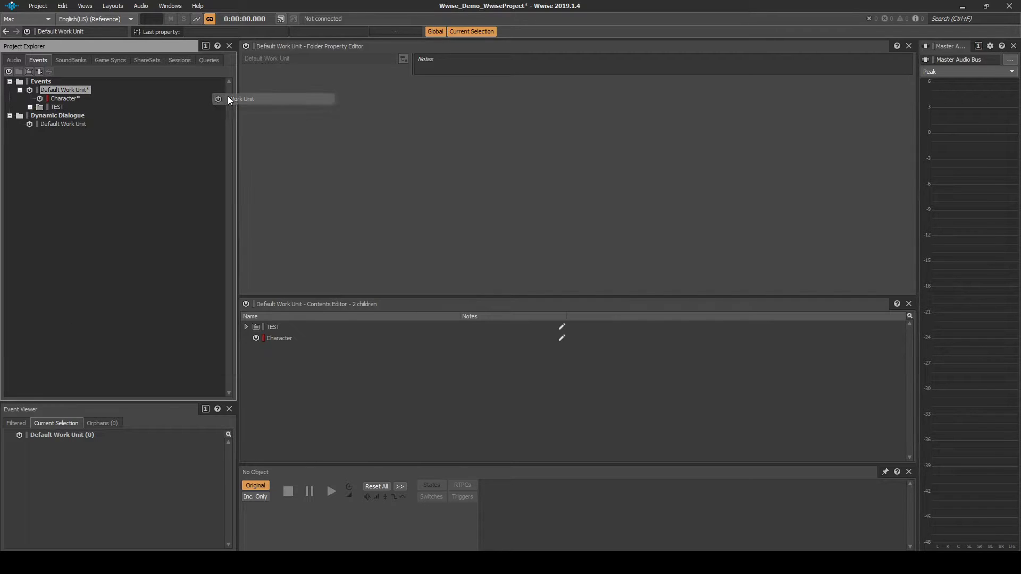
{"action": "type", "text": "En"}
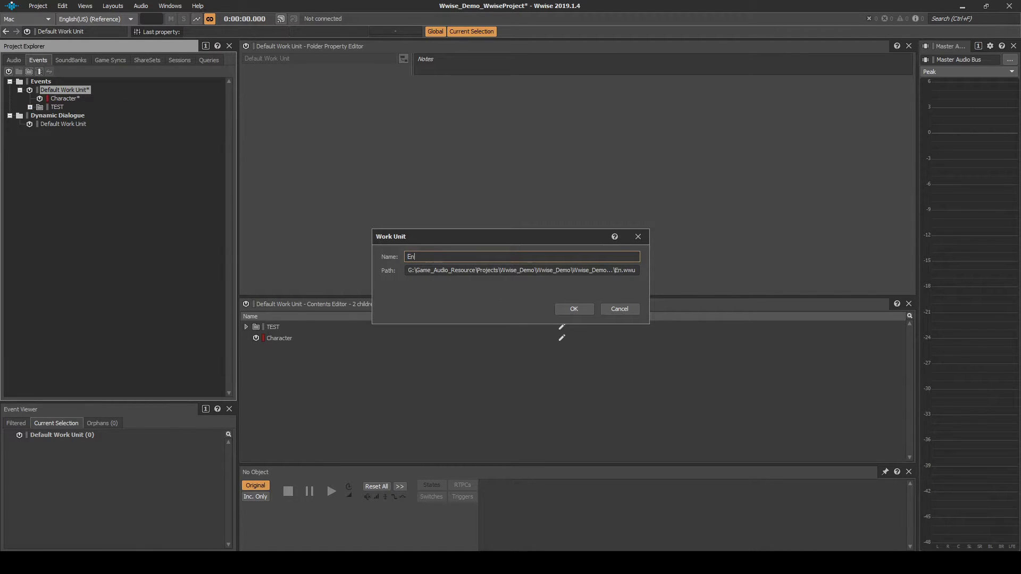
{"action": "type", "text": "vironment"}
{"action": "key", "text": "Return"}
{"action": "left_click", "coordinate": [69, 107]}
{"action": "right_click", "coordinate": [69, 106]}
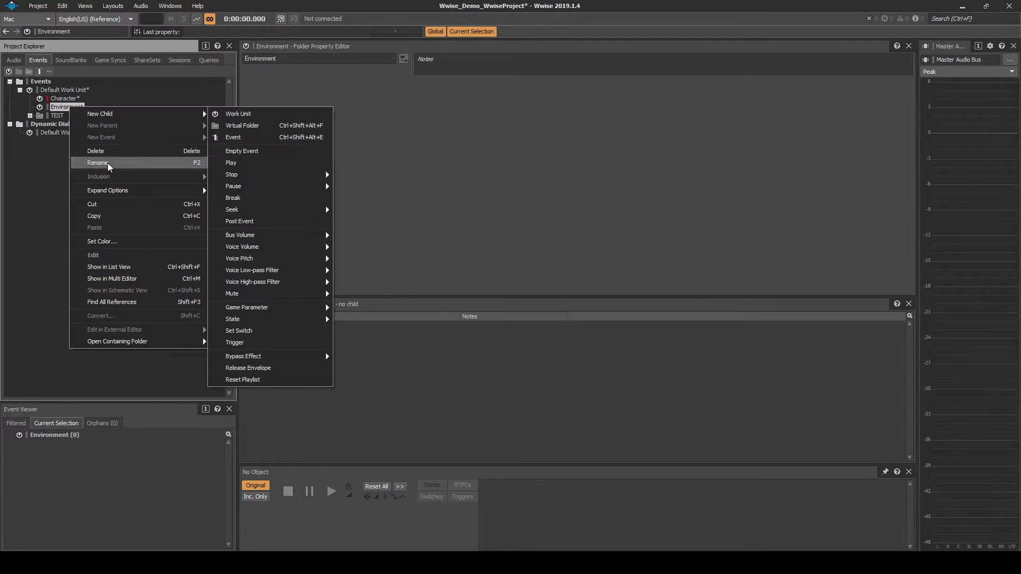
{"action": "left_click", "coordinate": [112, 240]}
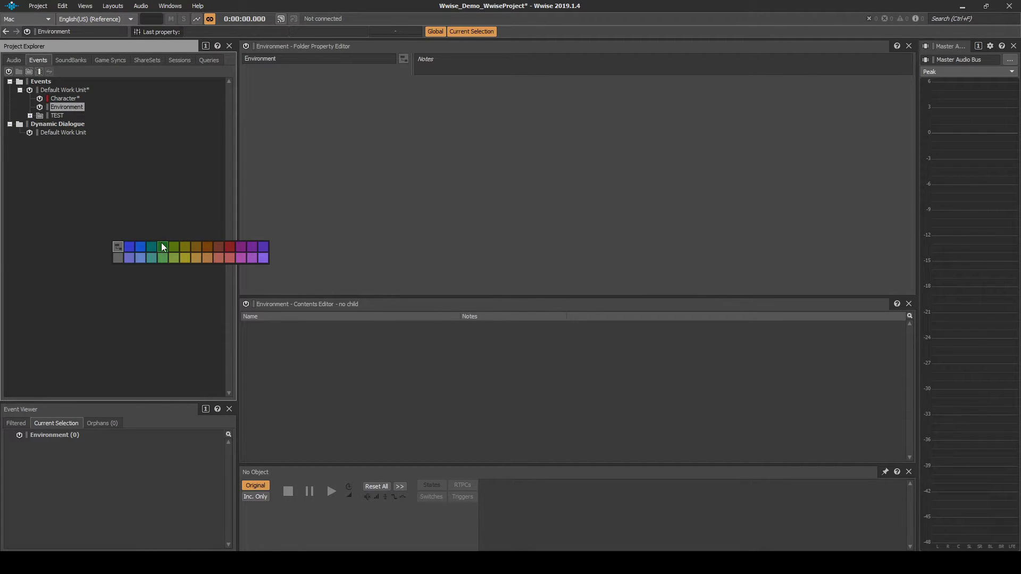
{"action": "left_click", "coordinate": [162, 246]}
Create a Weapon work unit under the Events Default Work Unit and tag it orange
{"action": "left_click", "coordinate": [78, 91]}
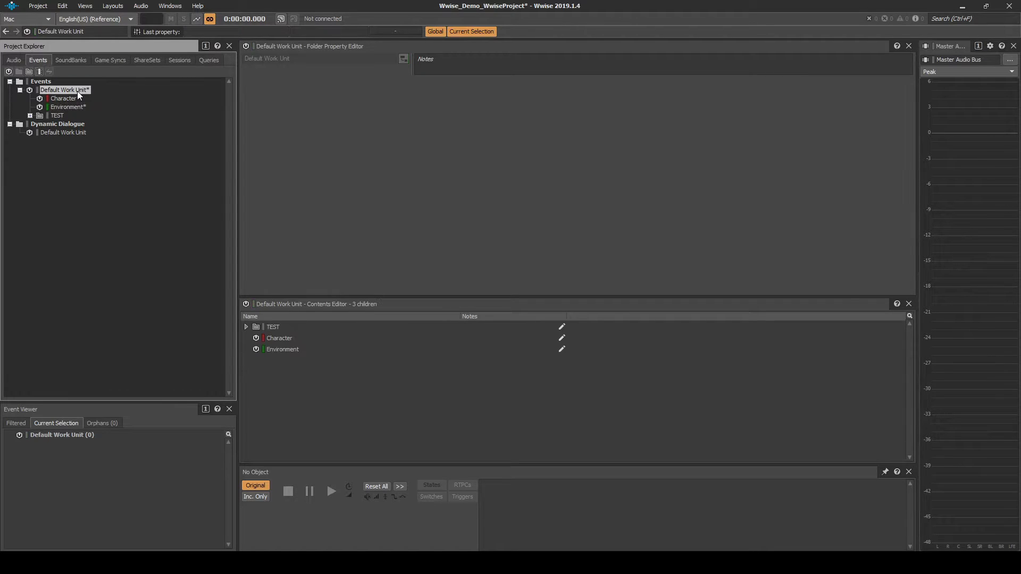
{"action": "right_click", "coordinate": [77, 91]}
{"action": "mouse_move", "coordinate": [198, 98]}
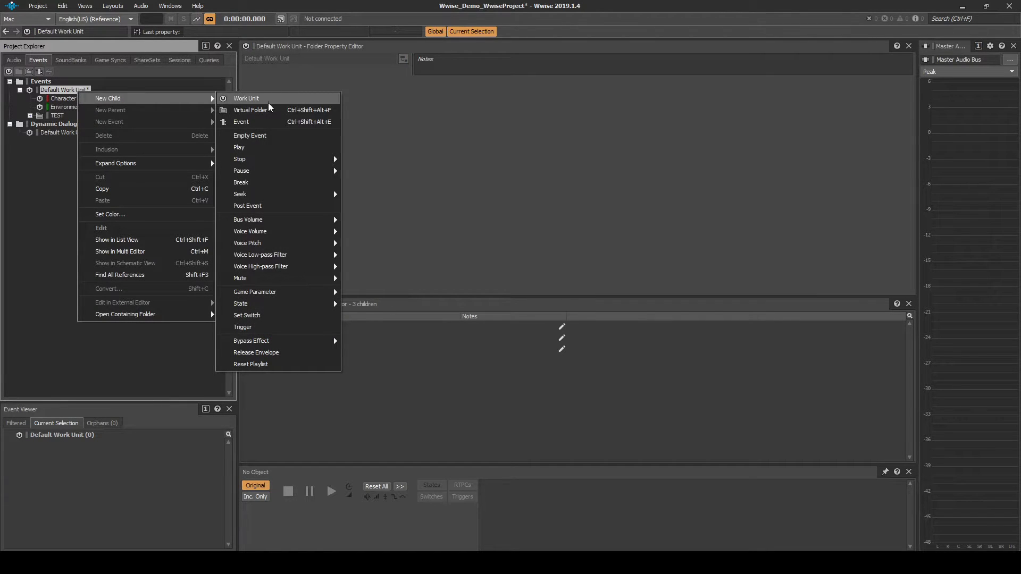
{"action": "left_click", "coordinate": [250, 98]}
{"action": "type", "text": "Weapon"}
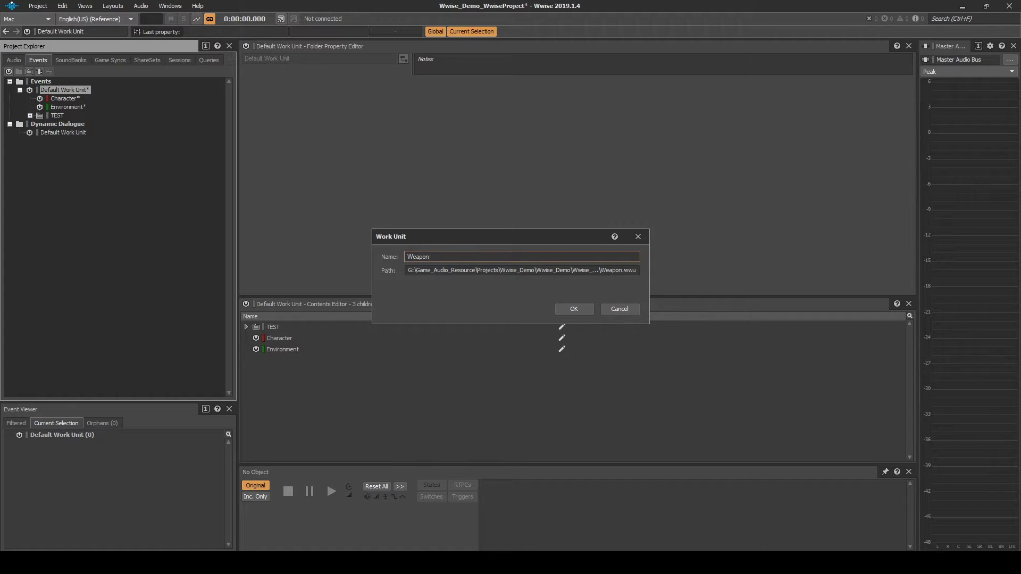
{"action": "key", "text": "Return"}
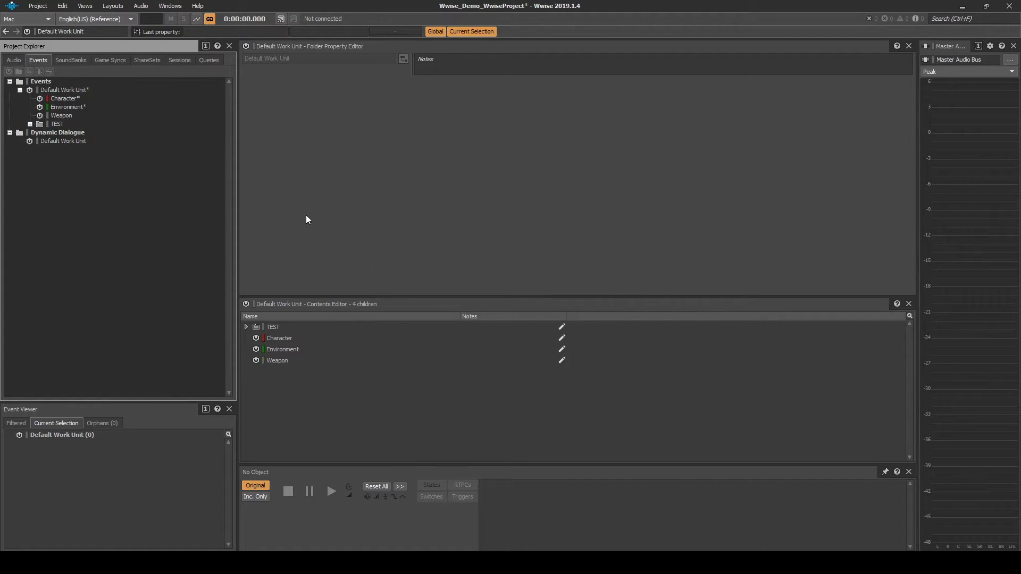
{"action": "right_click", "coordinate": [58, 116]}
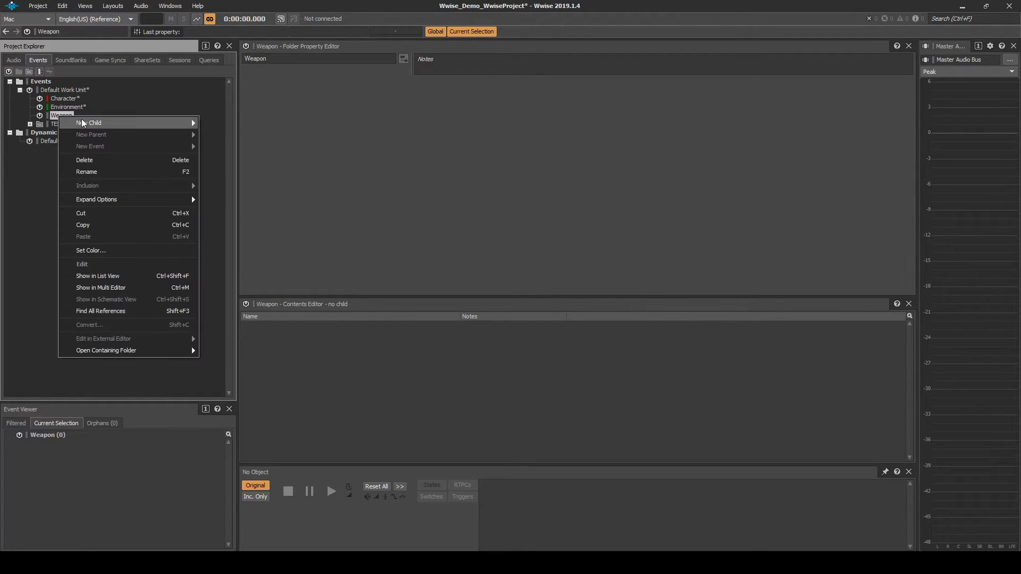
{"action": "left_click", "coordinate": [102, 252]}
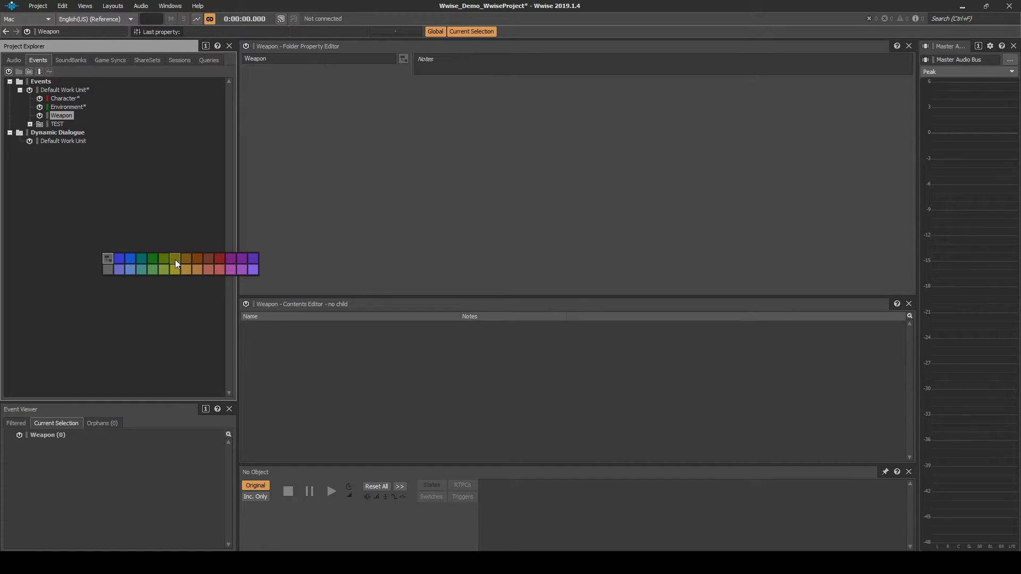
{"action": "left_click", "coordinate": [197, 260]}
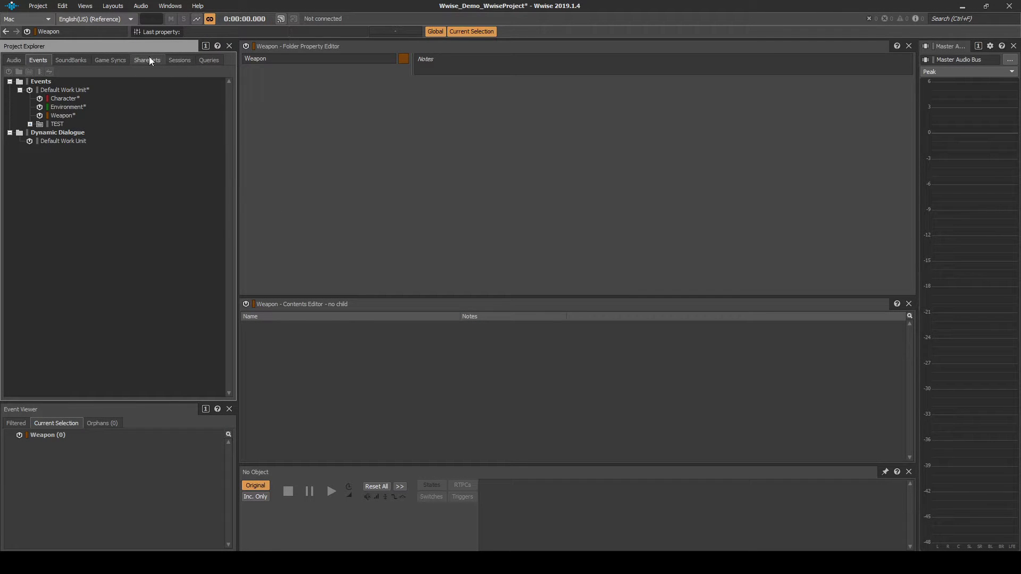
{"action": "left_click", "coordinate": [150, 61]}
Create a Character work unit under the Attenuations Default Work Unit and tag it red
{"action": "left_click", "coordinate": [60, 107]}
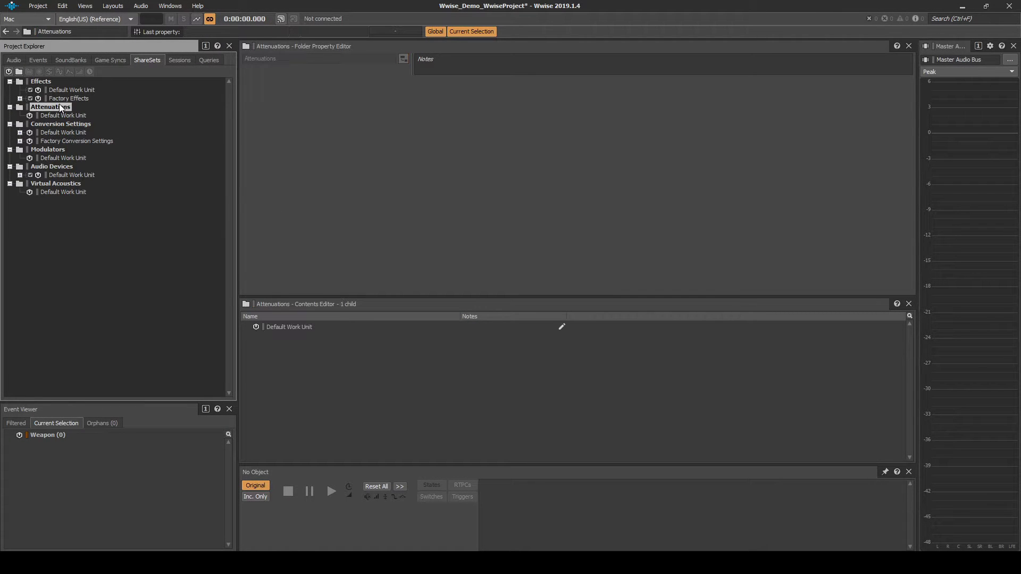
{"action": "left_click", "coordinate": [63, 115]}
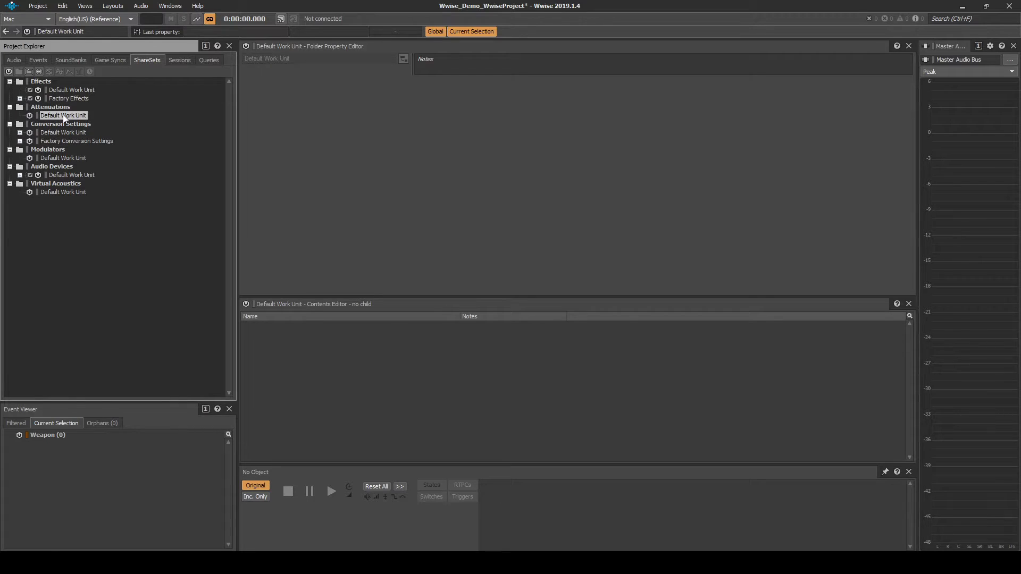
{"action": "right_click", "coordinate": [63, 115]}
{"action": "mouse_move", "coordinate": [87, 122]}
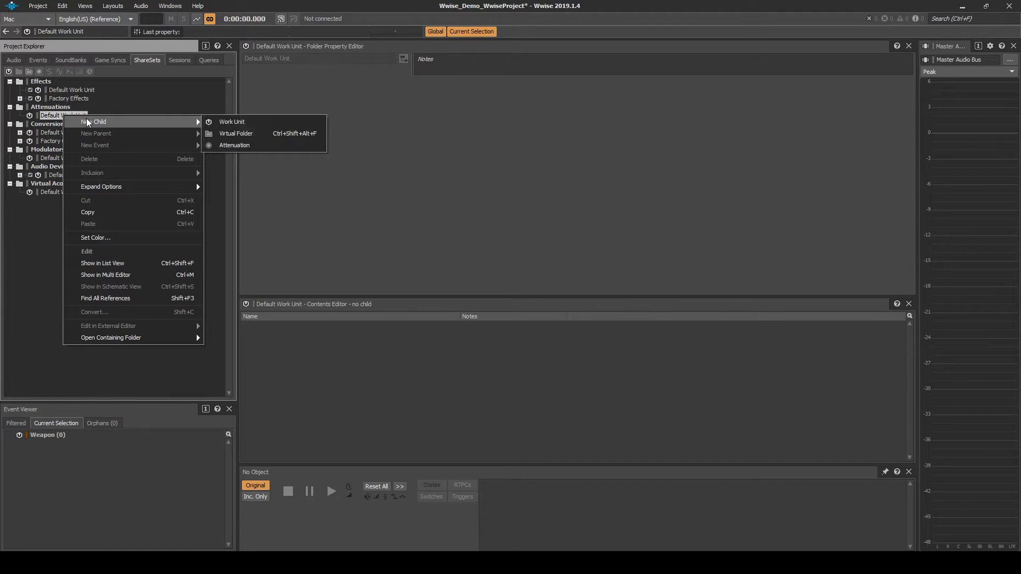
{"action": "left_click", "coordinate": [216, 121]}
{"action": "type", "text": "Character"}
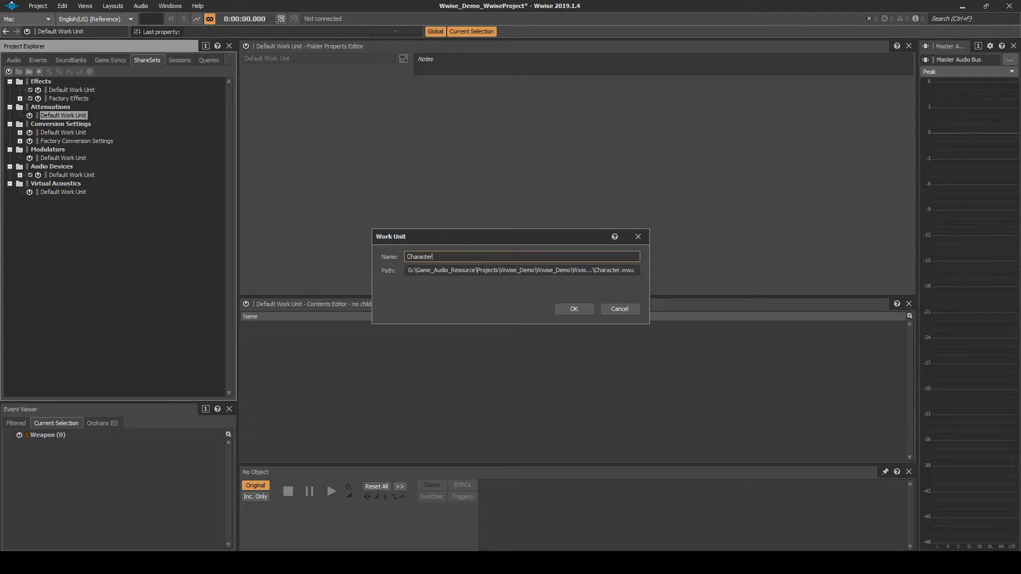
{"action": "key", "text": "Return"}
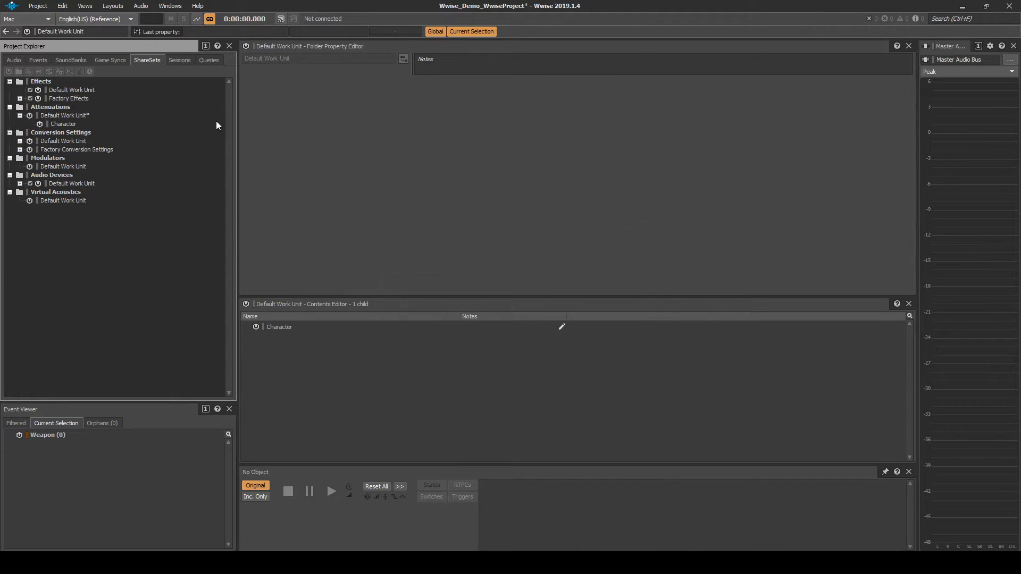
{"action": "right_click", "coordinate": [72, 126]}
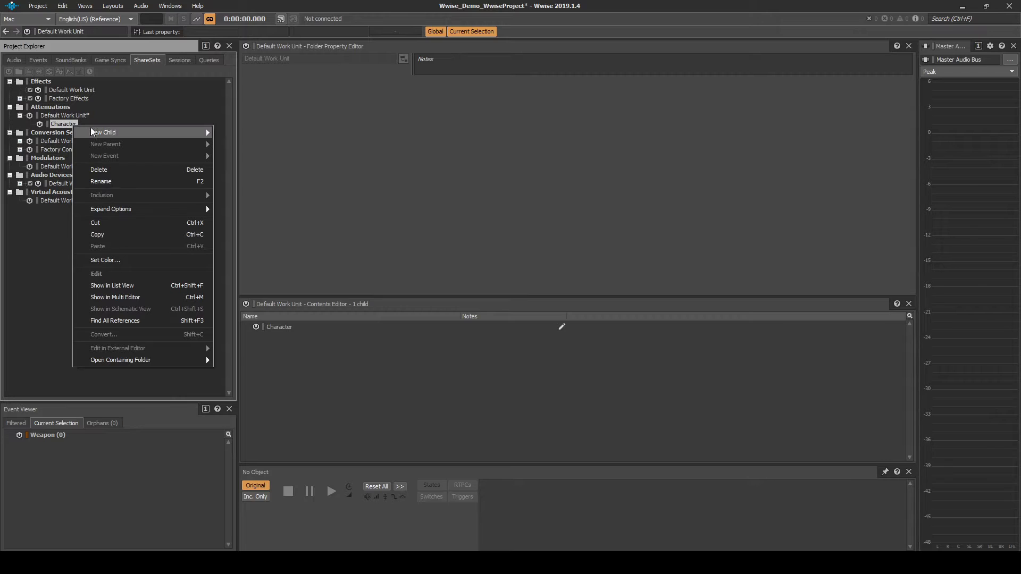
{"action": "left_click", "coordinate": [111, 260]}
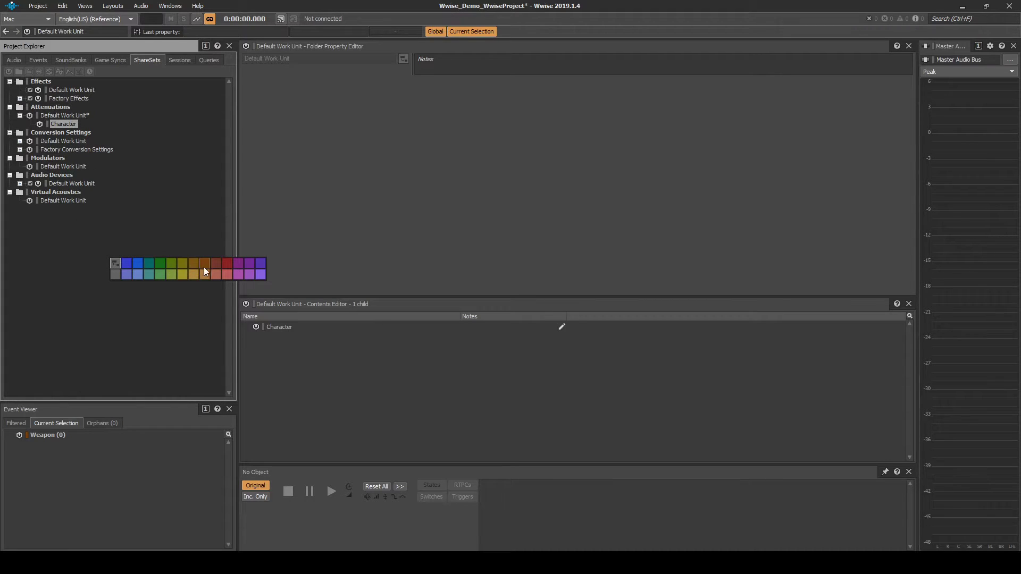
{"action": "left_click", "coordinate": [227, 263]}
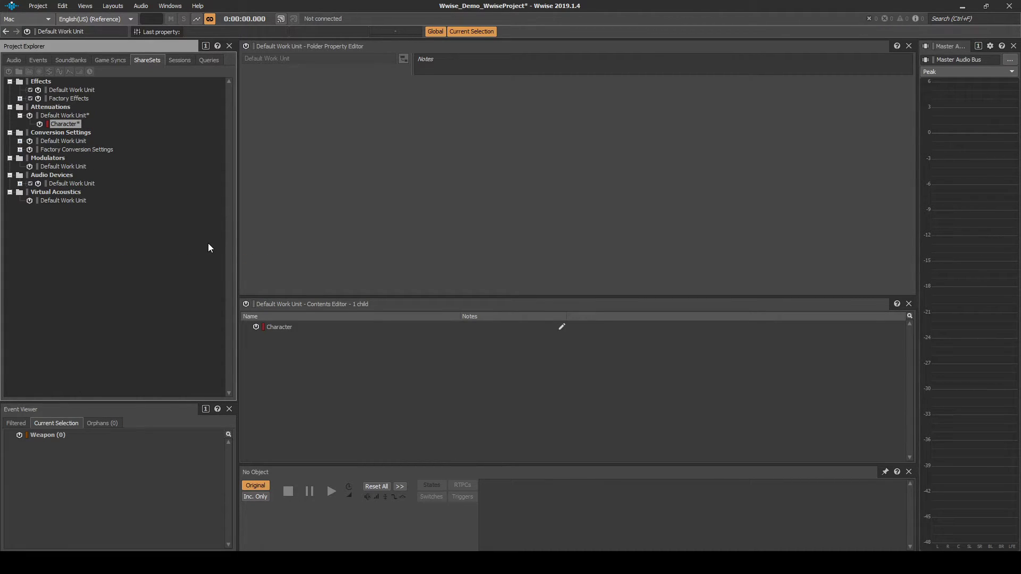
Create an Environment work unit under the Attenuations Default Work Unit and tag it green
{"action": "left_click", "coordinate": [76, 116]}
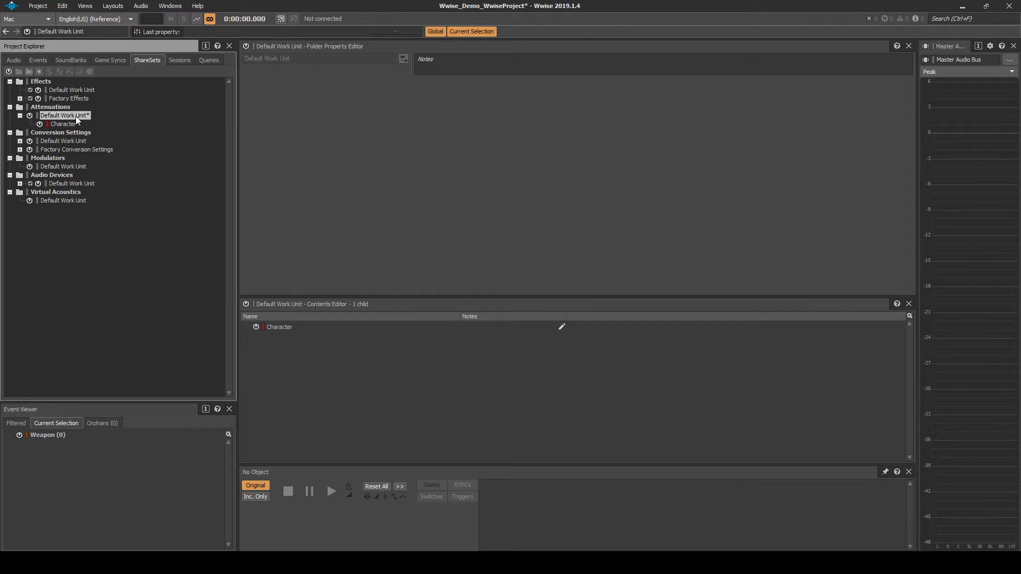
{"action": "right_click", "coordinate": [75, 116]}
{"action": "mouse_move", "coordinate": [97, 122]}
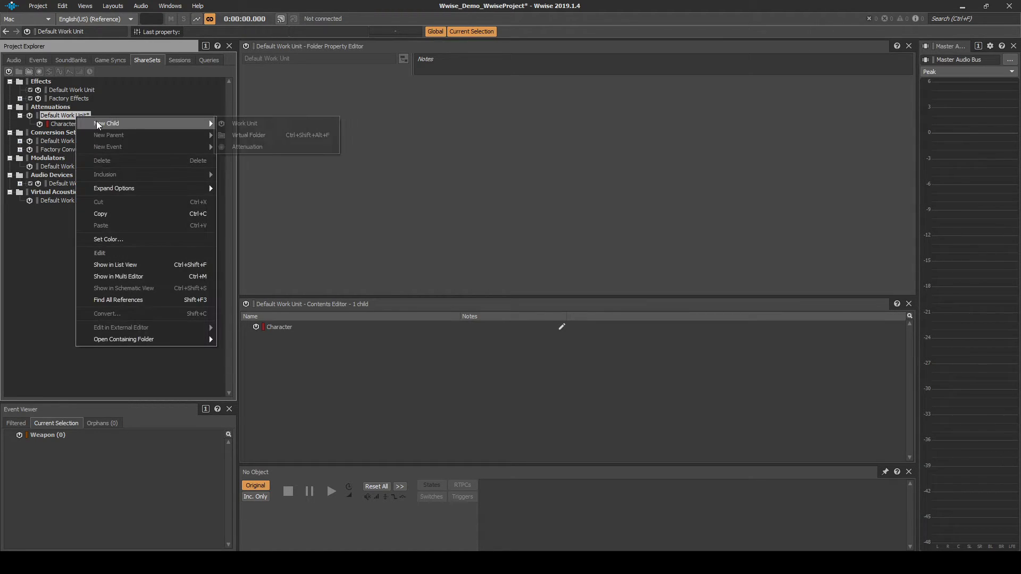
{"action": "left_click", "coordinate": [239, 123]}
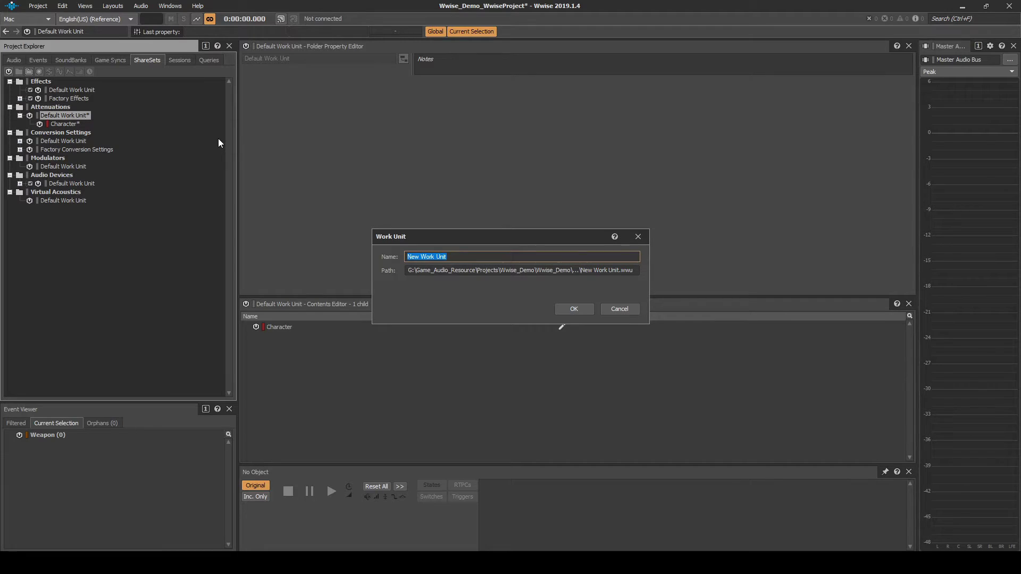
{"action": "type", "text": "E"}
{"action": "type", "text": "ironment"}
{"action": "key", "text": "Return"}
{"action": "left_click", "coordinate": [75, 133]}
{"action": "right_click", "coordinate": [74, 134]}
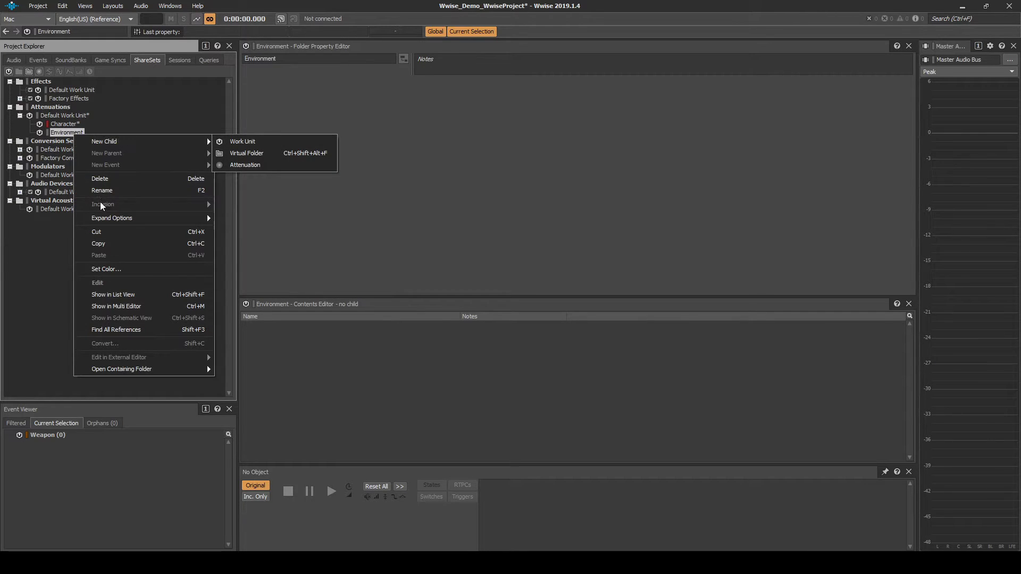
{"action": "left_click", "coordinate": [103, 267]}
{"action": "left_click", "coordinate": [144, 274]}
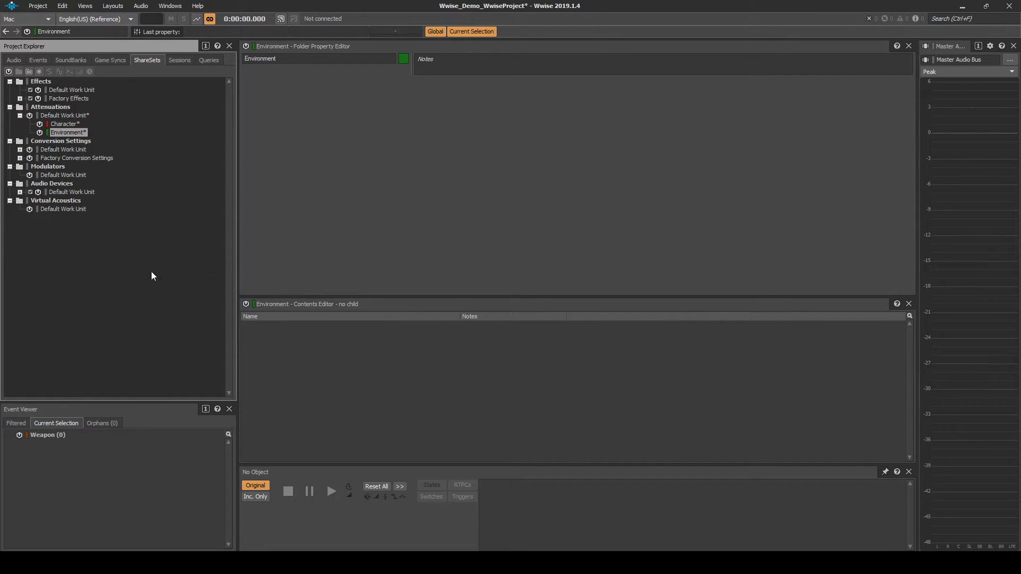
Create a Weapon attenuation work unit tagged orange, then save the Wwise project
{"action": "left_click", "coordinate": [65, 115]}
{"action": "right_click", "coordinate": [66, 115]}
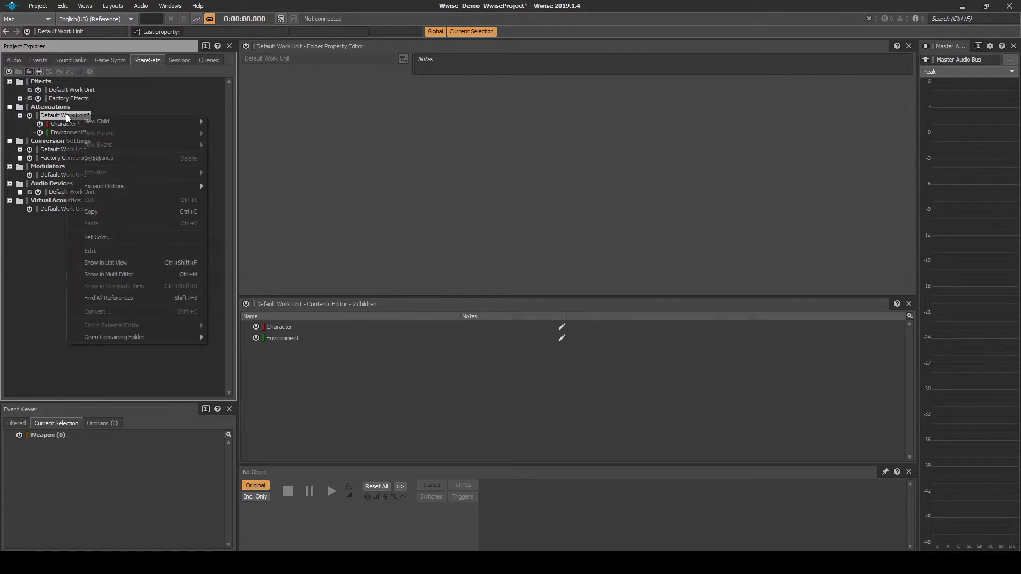
{"action": "mouse_move", "coordinate": [91, 121]}
{"action": "left_click", "coordinate": [230, 121]}
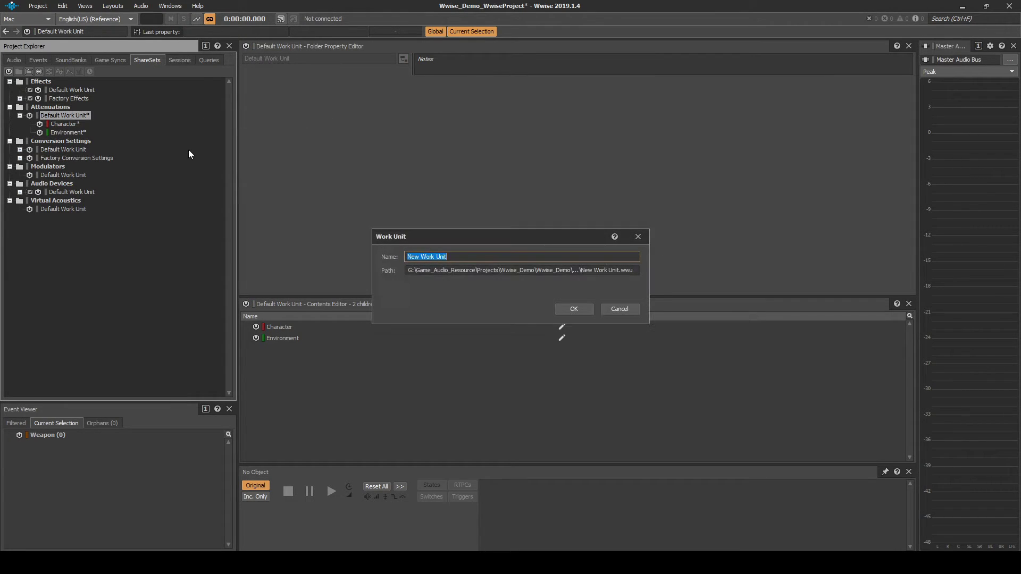
{"action": "type", "text": "Weapon"}
{"action": "key", "text": "Return"}
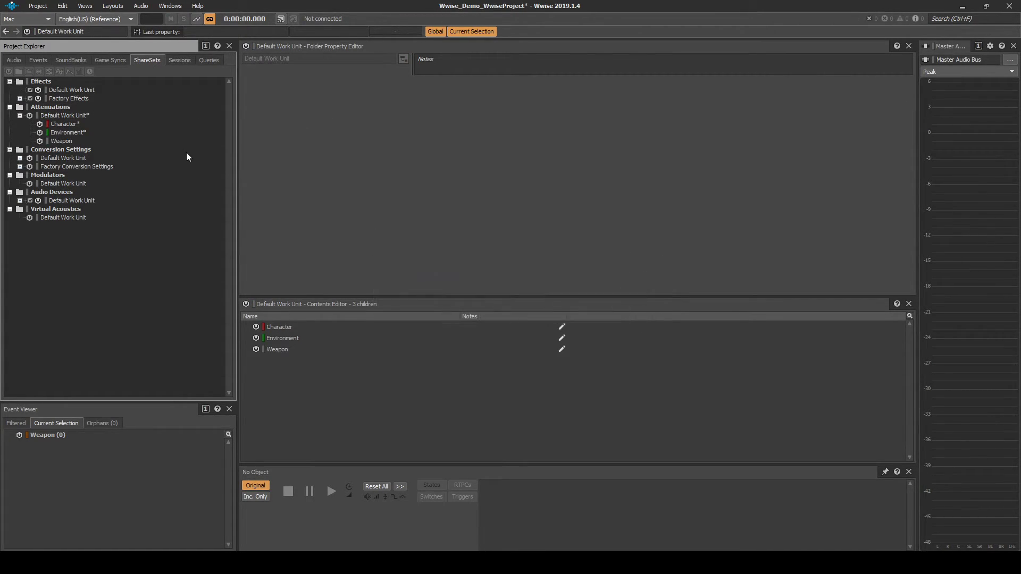
{"action": "left_click", "coordinate": [66, 140]}
{"action": "right_click", "coordinate": [66, 140]}
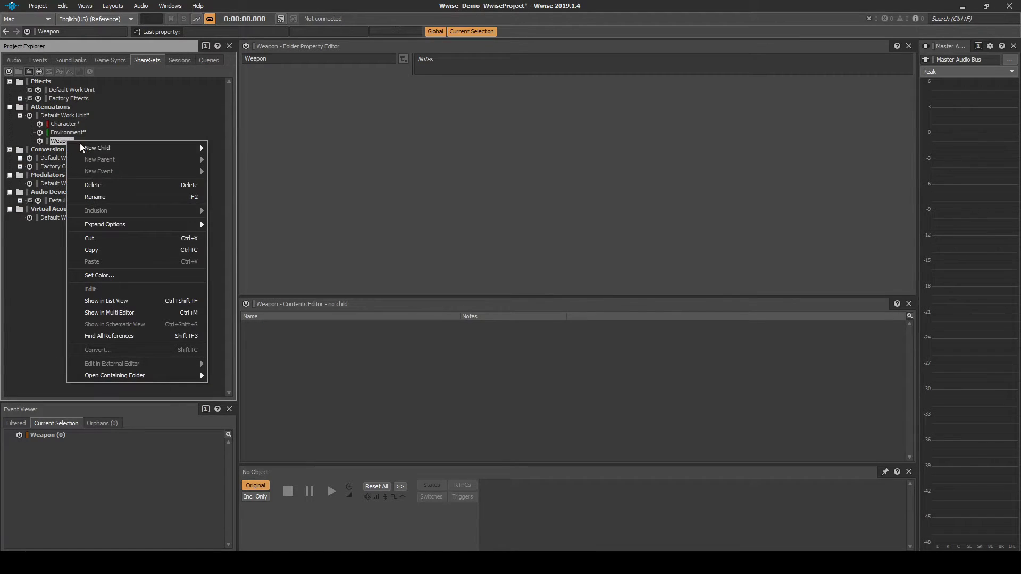
{"action": "left_click", "coordinate": [109, 276]}
{"action": "left_click", "coordinate": [203, 286]}
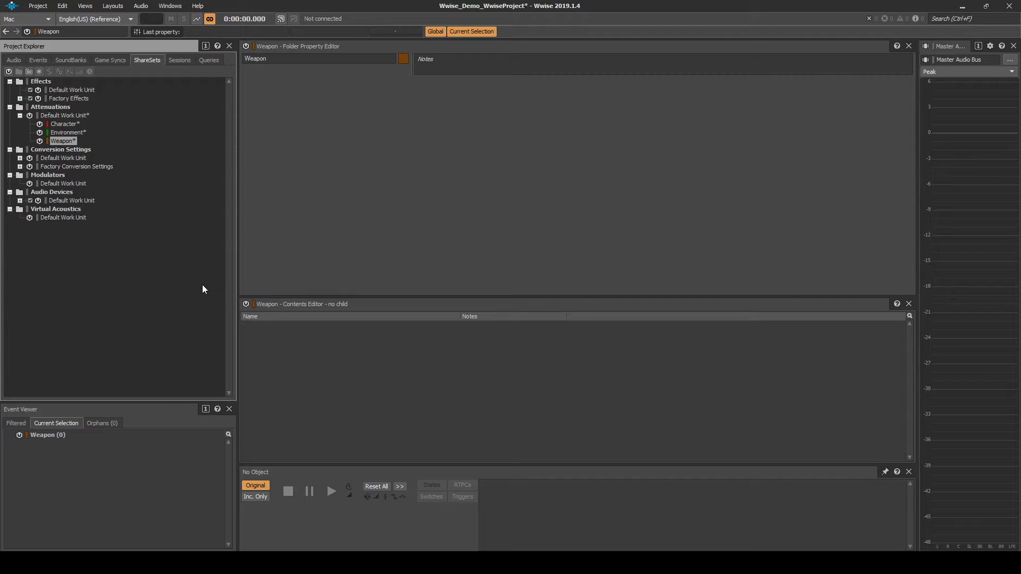
{"action": "left_click", "coordinate": [38, 6]}
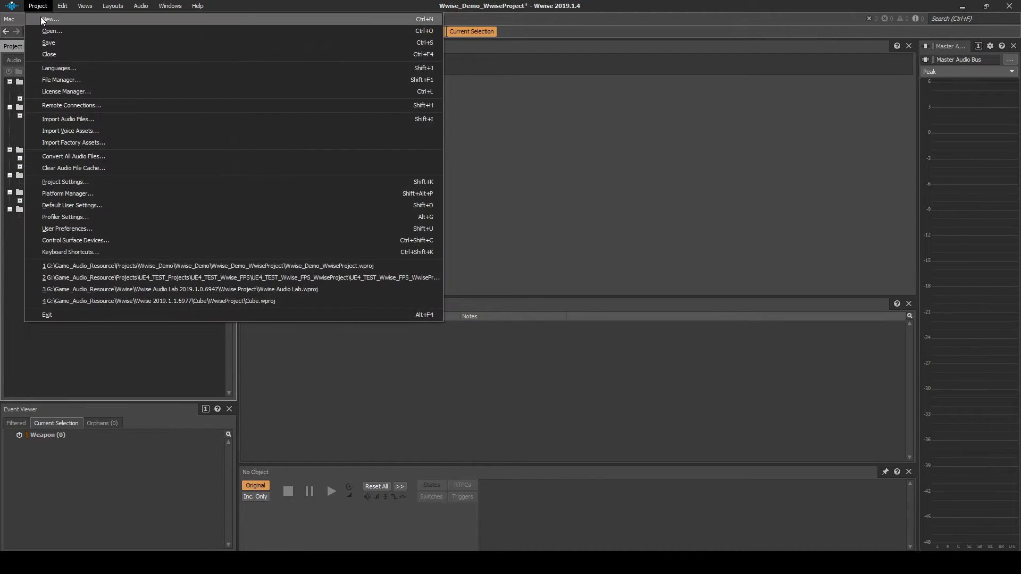
{"action": "left_click", "coordinate": [50, 39]}
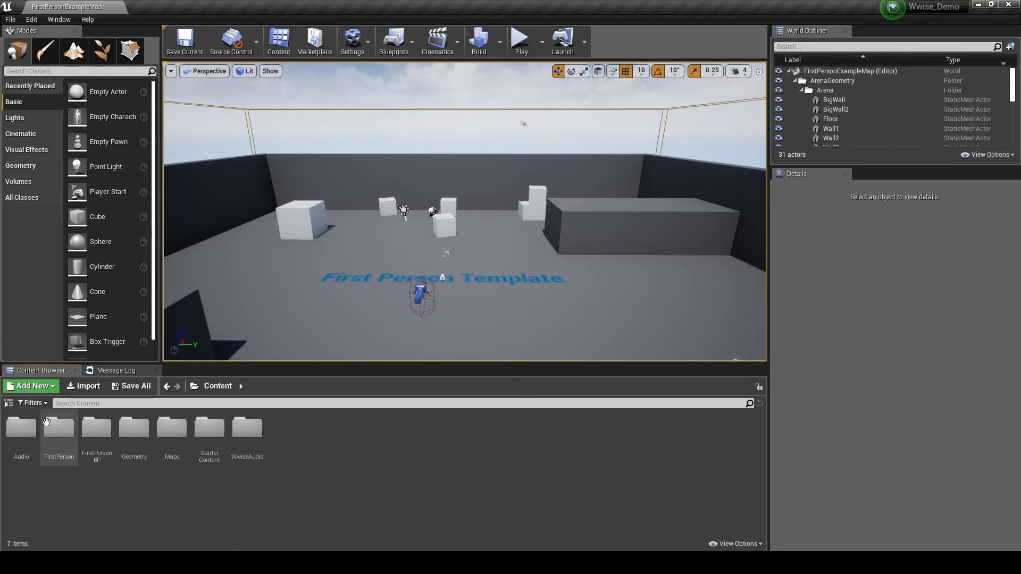
Inside the Audio folder, create two new folders and name one Wwise_Events
{"action": "double_click", "coordinate": [21, 428]}
{"action": "right_click", "coordinate": [141, 449]}
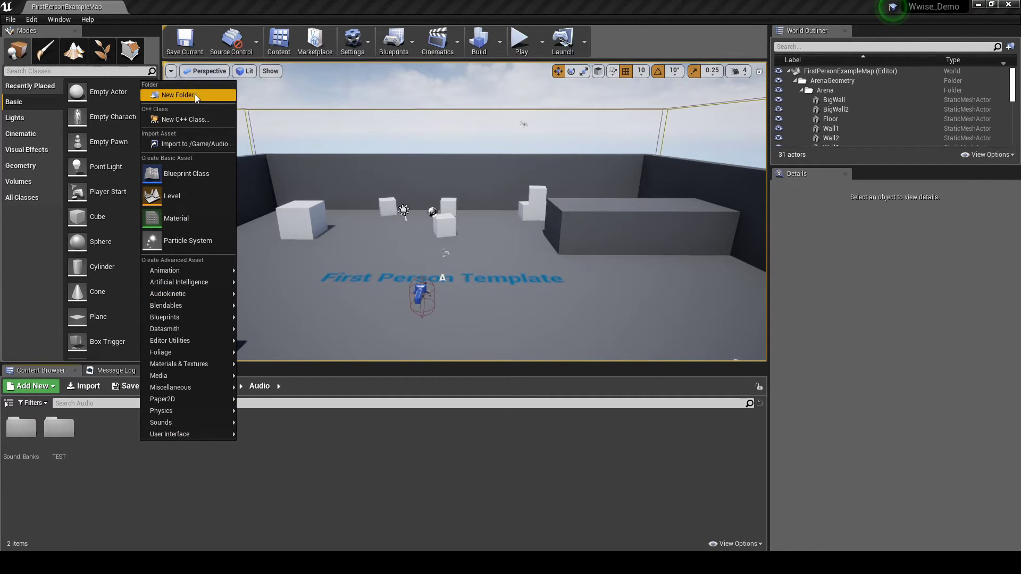
{"action": "left_click", "coordinate": [194, 95]}
{"action": "right_click", "coordinate": [144, 446]}
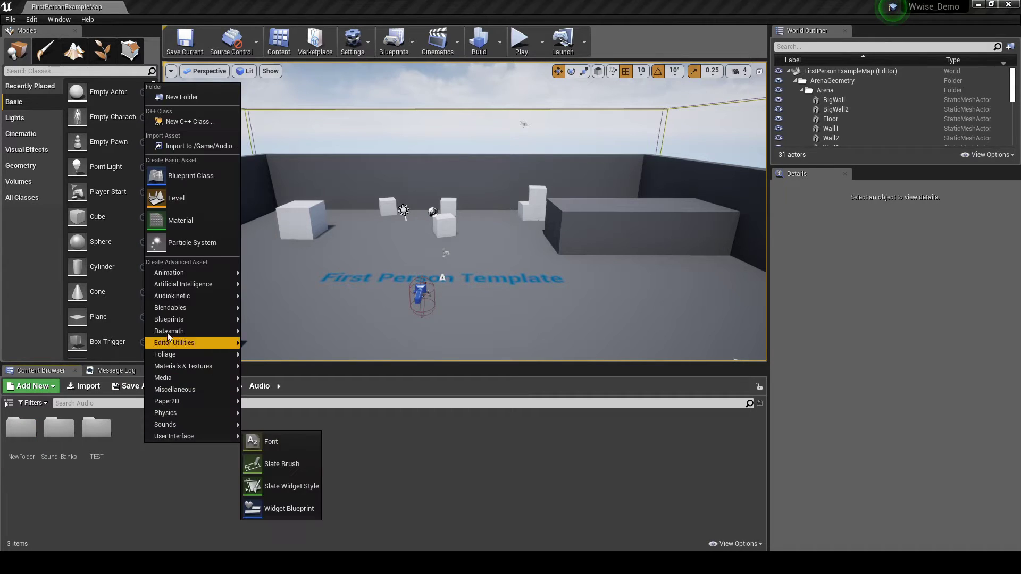
{"action": "left_click", "coordinate": [191, 99]}
{"action": "type", "text": "Wwise_Events"}
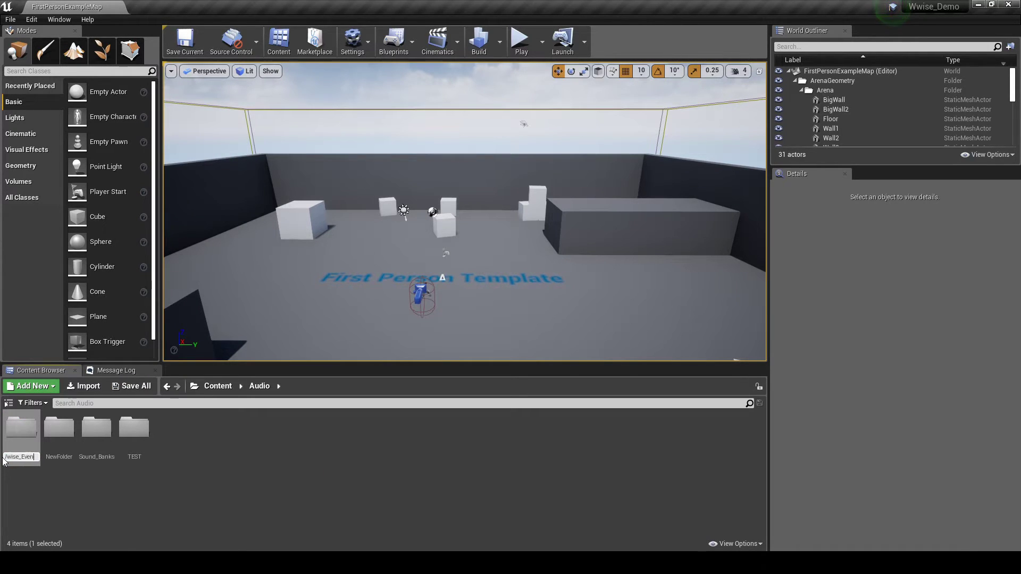
{"action": "key", "text": "Return"}
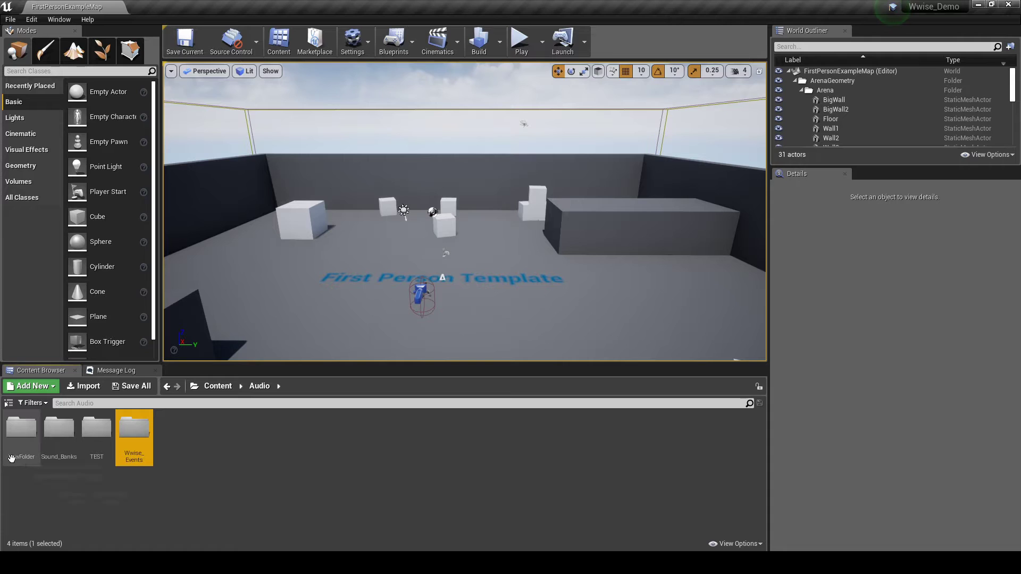
Rename the remaining Audio subfolders to Wwise_Bus and Wwise_Sound_Banks
{"action": "left_click", "coordinate": [22, 459]}
{"action": "left_click", "coordinate": [23, 462]}
{"action": "type", "text": "Wwise_Bus"}
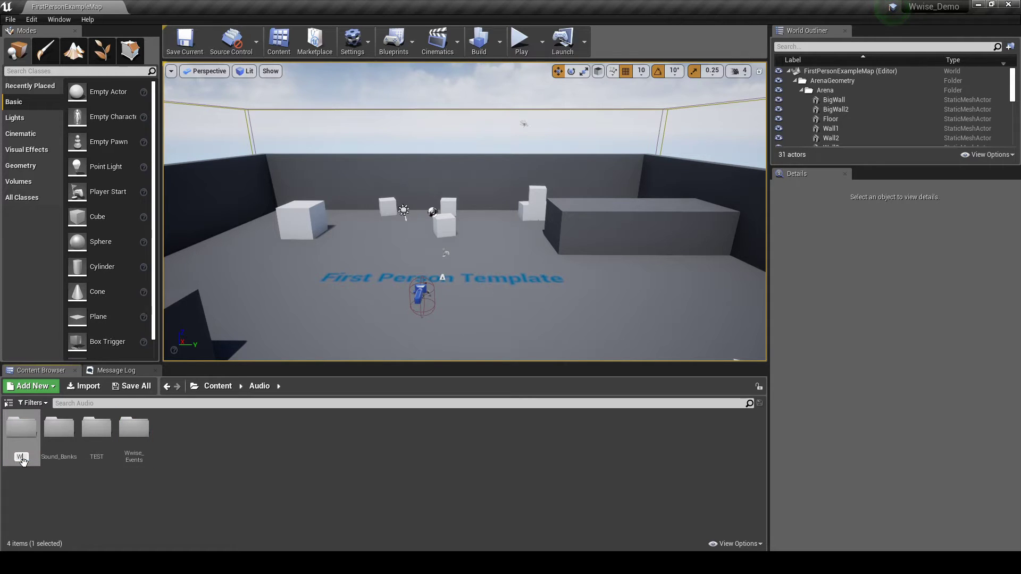
{"action": "key", "text": "Return"}
{"action": "key", "text": "Right"}
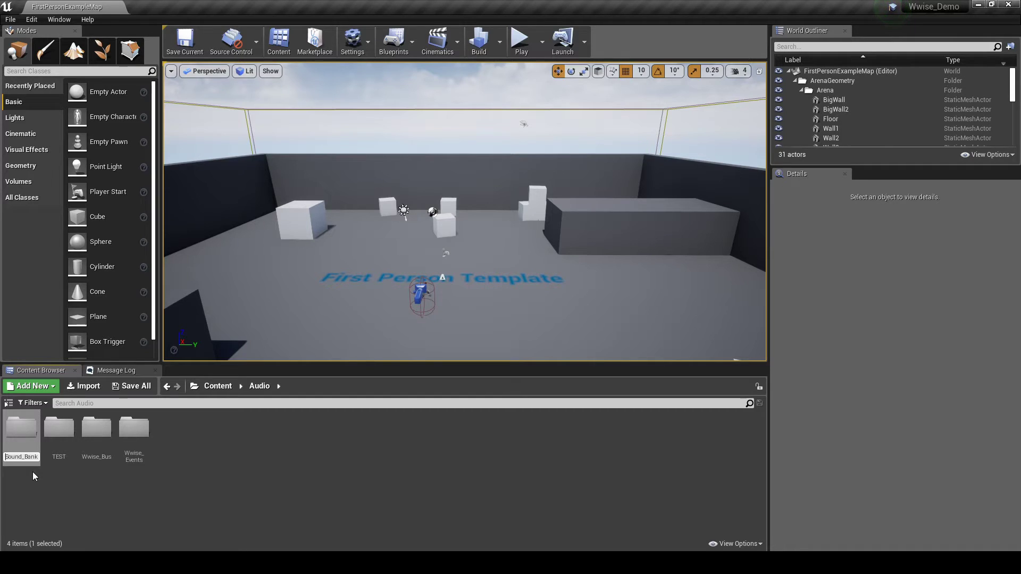
{"action": "type", "text": "ise_"}
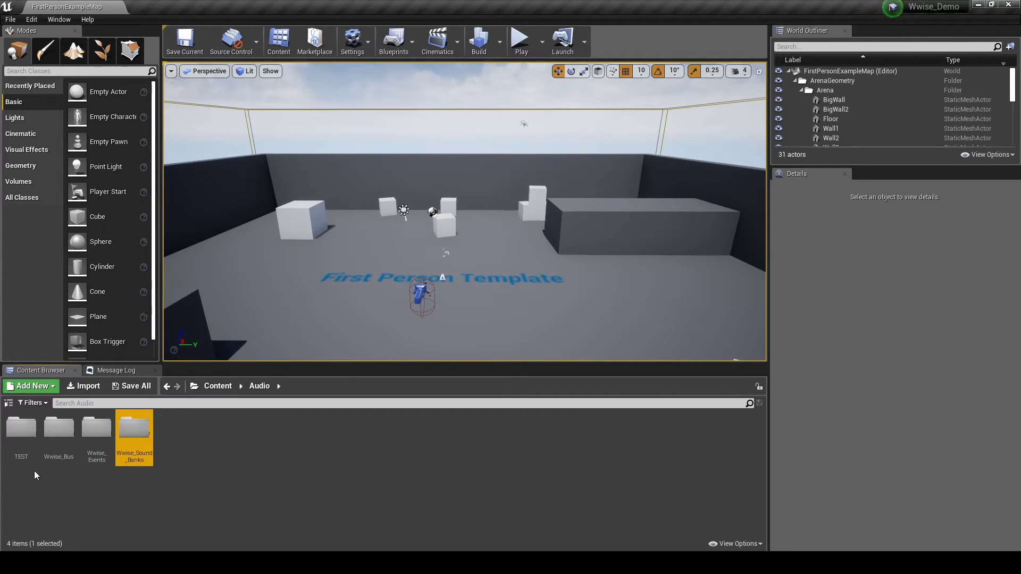
Create three new folders inside Wwise_Events, naming the first SFX_Character
{"action": "left_click", "coordinate": [101, 452]}
{"action": "double_click", "coordinate": [101, 452]}
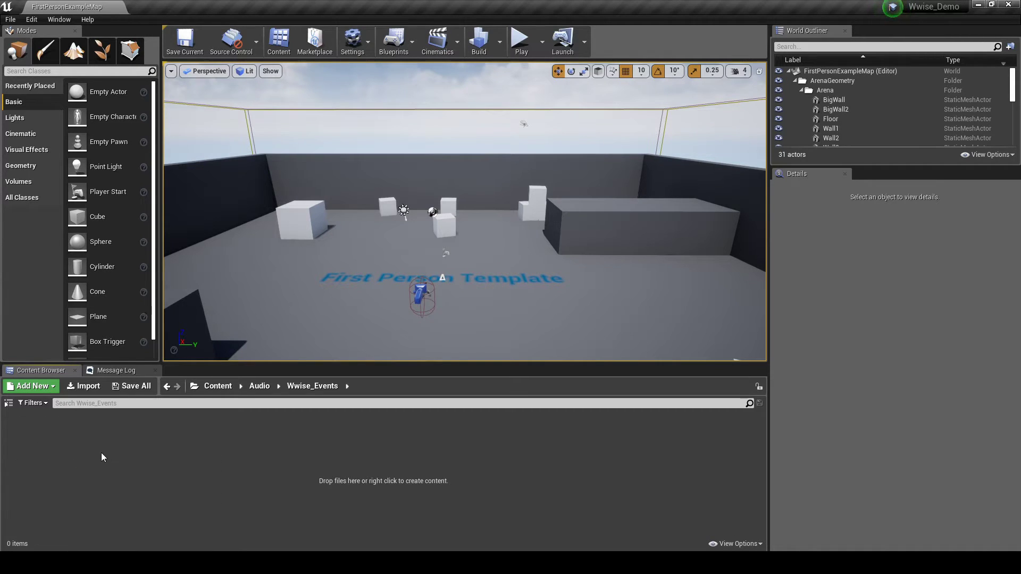
{"action": "right_click", "coordinate": [101, 454]}
{"action": "left_click", "coordinate": [147, 107]}
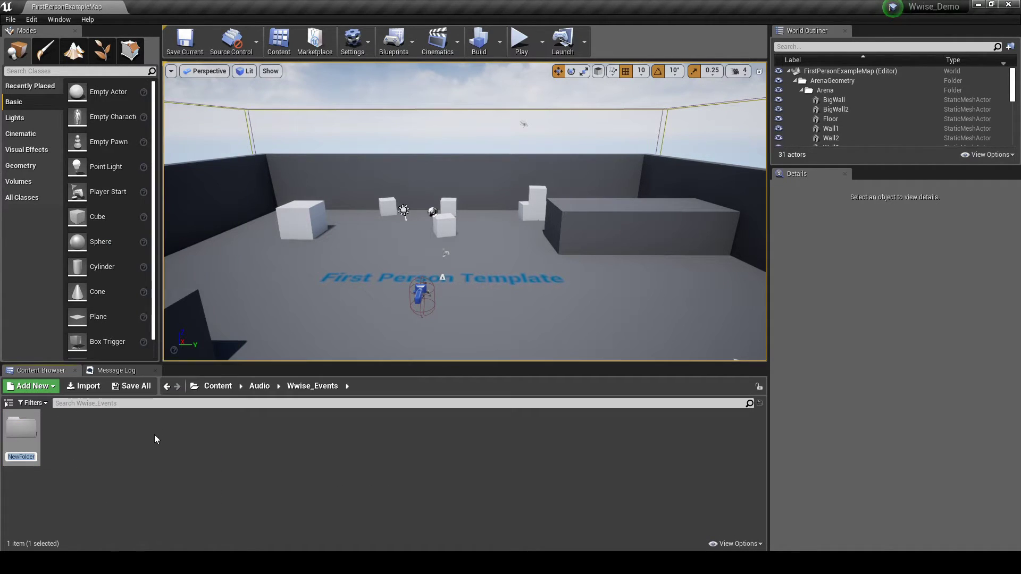
{"action": "right_click", "coordinate": [154, 435]}
{"action": "left_click", "coordinate": [175, 100]}
{"action": "right_click", "coordinate": [163, 422]}
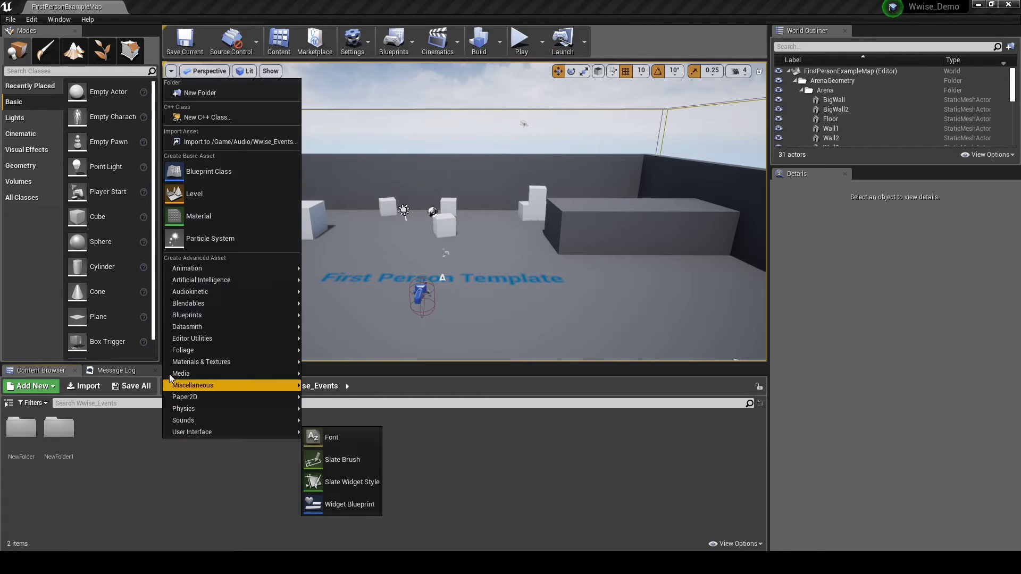
{"action": "left_click", "coordinate": [202, 117]}
{"action": "type", "text": "SF"}
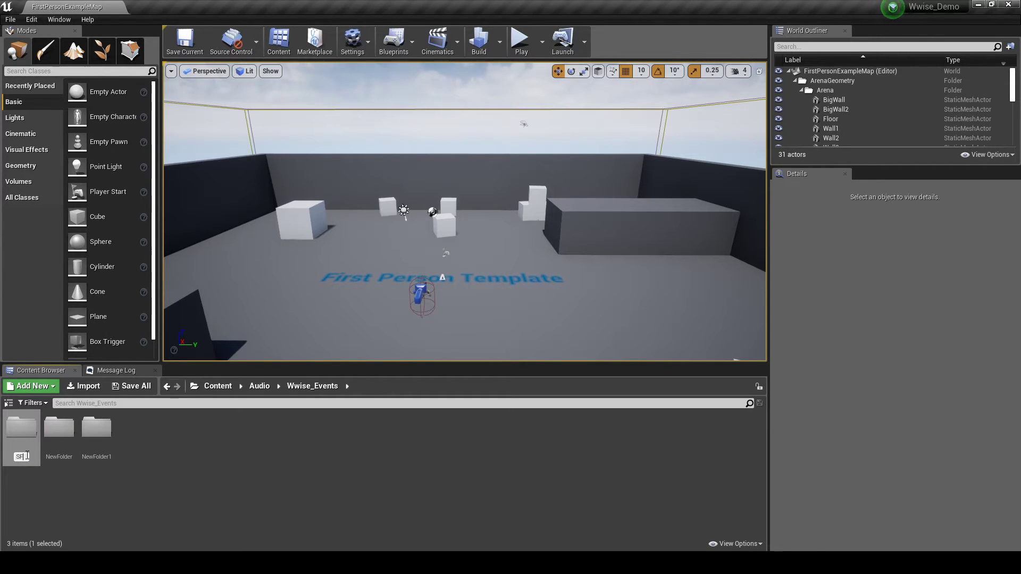
{"action": "type", "text": "X_Character"}
{"action": "key", "text": "Return"}
Rename the other two new folders to SFX_Environment and SFX_Weapon
{"action": "left_click", "coordinate": [58, 428]}
{"action": "key", "text": "F2"}
{"action": "type", "text": "SFX_Envir"}
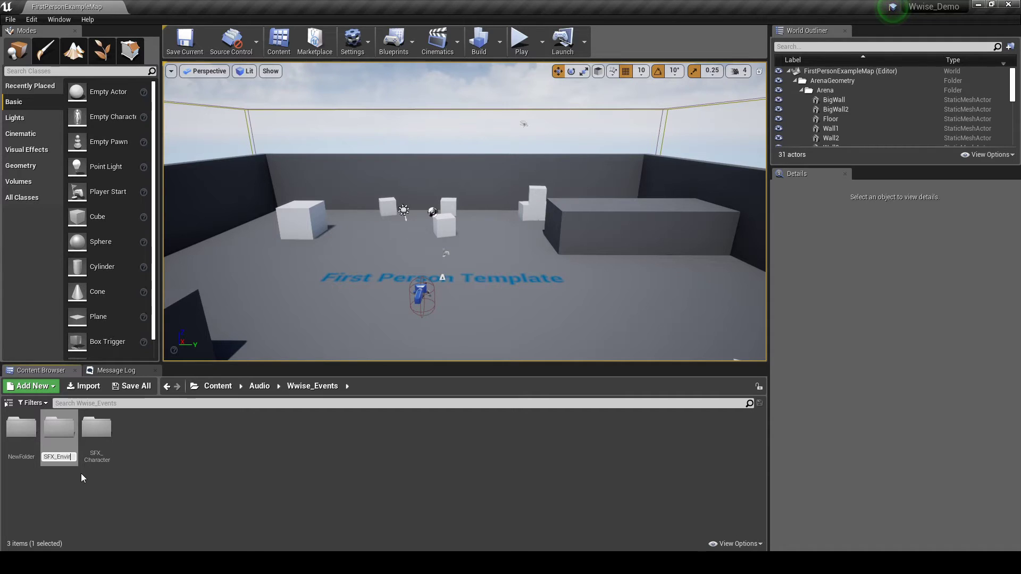
{"action": "type", "text": "onment"}
{"action": "key", "text": "Return"}
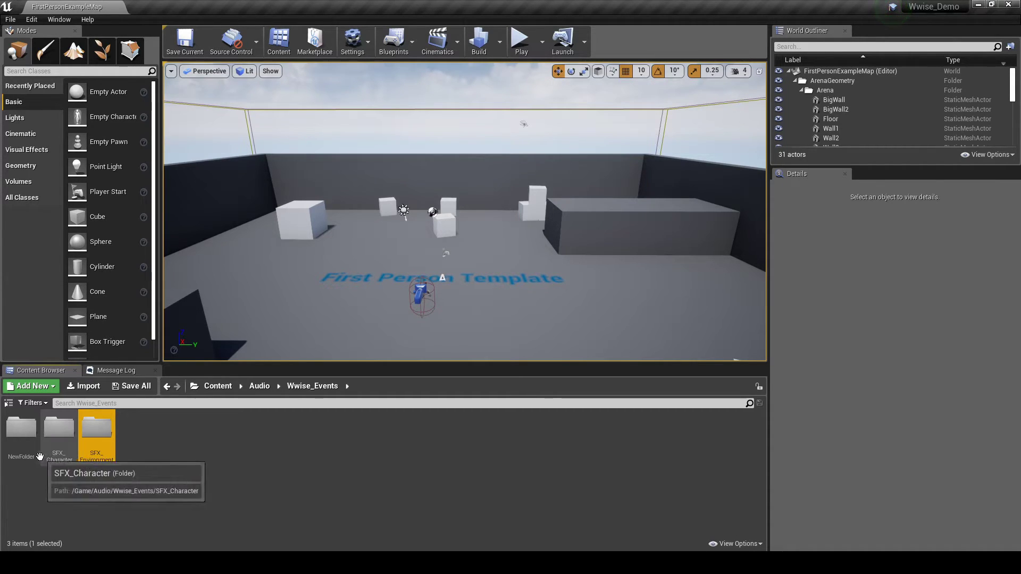
{"action": "key", "text": "Left"}
{"action": "key", "text": "Left"}
{"action": "key", "text": "F2"}
{"action": "type", "text": "SFX_"}
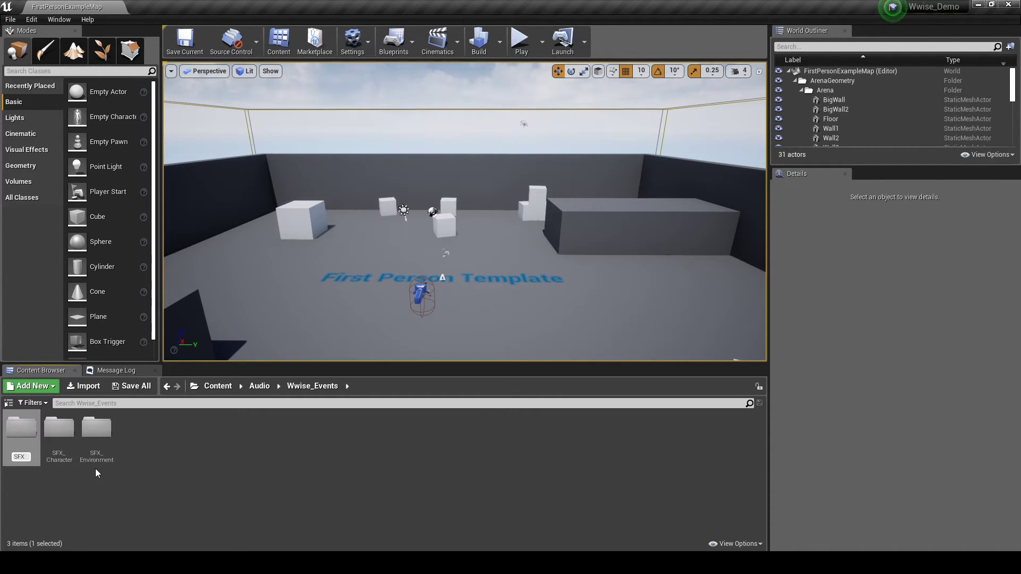
{"action": "type", "text": "Weapon"}
{"action": "key", "text": "Return"}
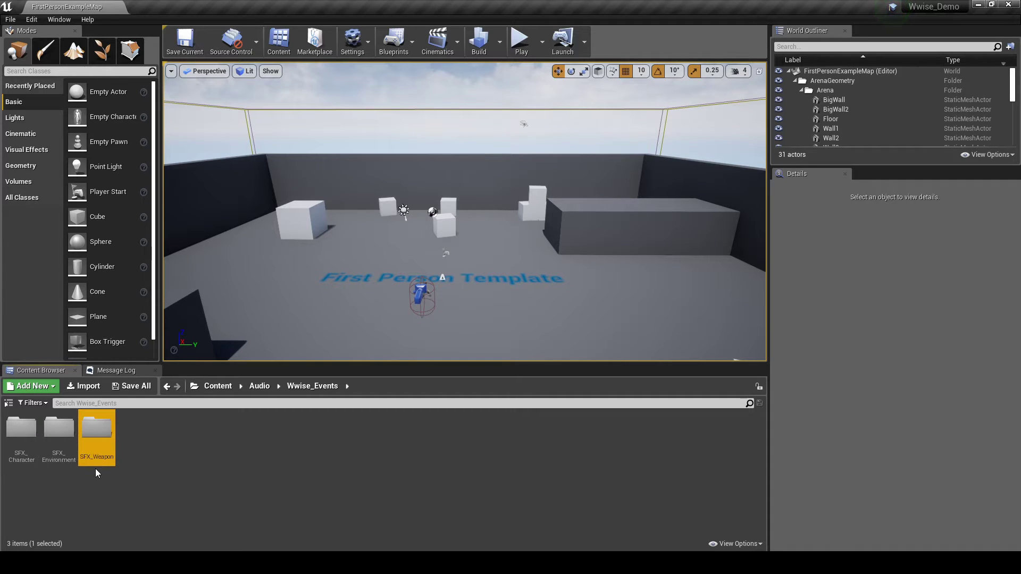
Return to the Content root and Save All on the Audio folder
{"action": "left_click", "coordinate": [259, 386]}
{"action": "left_click", "coordinate": [218, 386]}
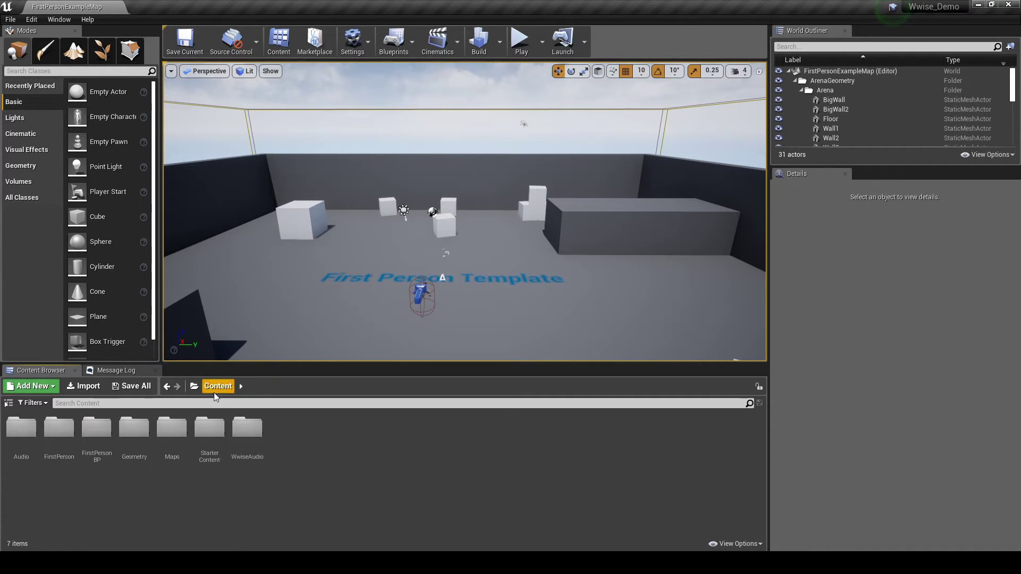
{"action": "right_click", "coordinate": [26, 435]}
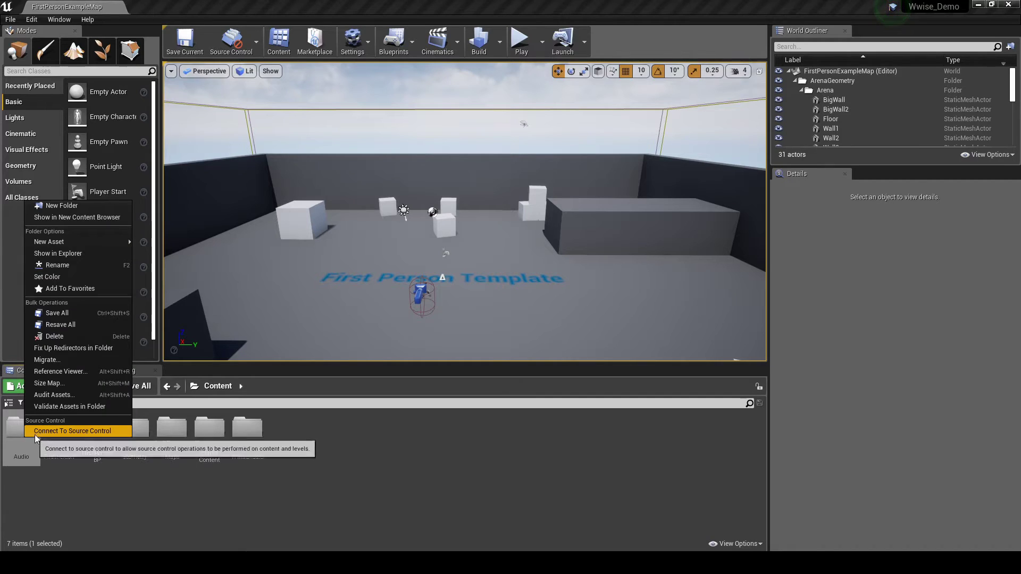
{"action": "left_click", "coordinate": [81, 315]}
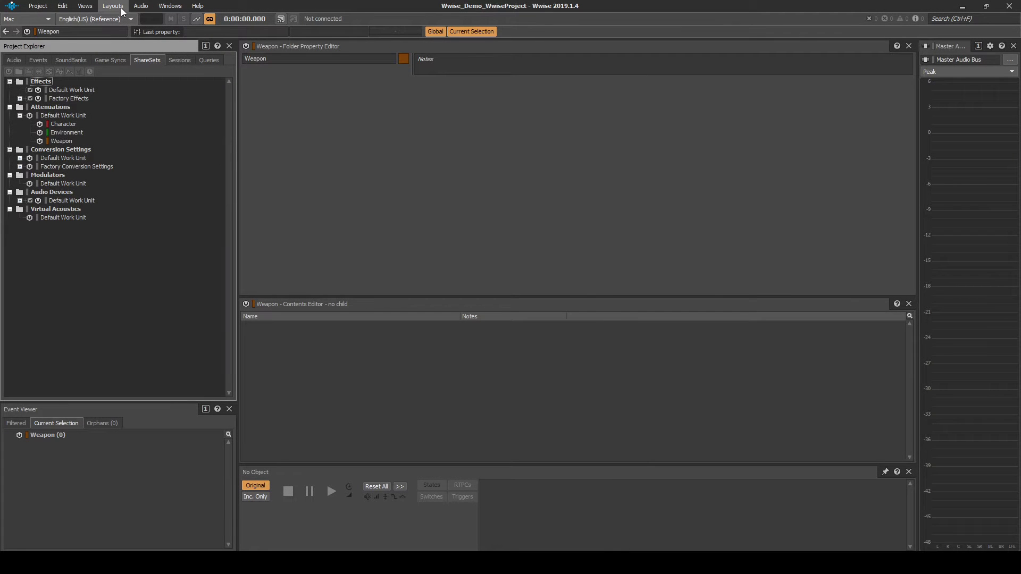
In the SoundBank layout, create the SB_Character SoundBank and colour it red
{"action": "left_click", "coordinate": [112, 6]}
{"action": "left_click", "coordinate": [128, 38]}
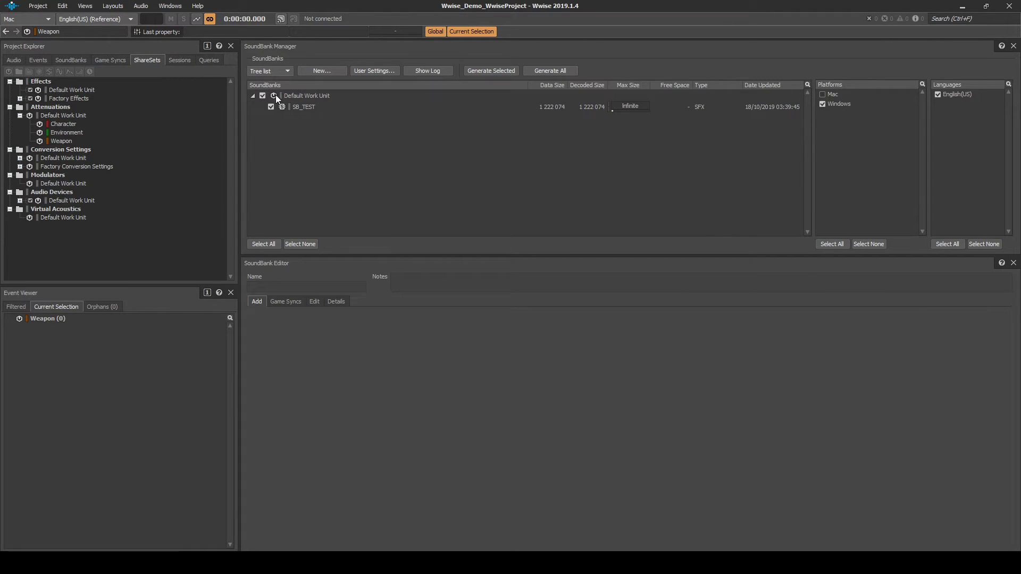
{"action": "left_click", "coordinate": [316, 70]}
{"action": "type", "text": "S"}
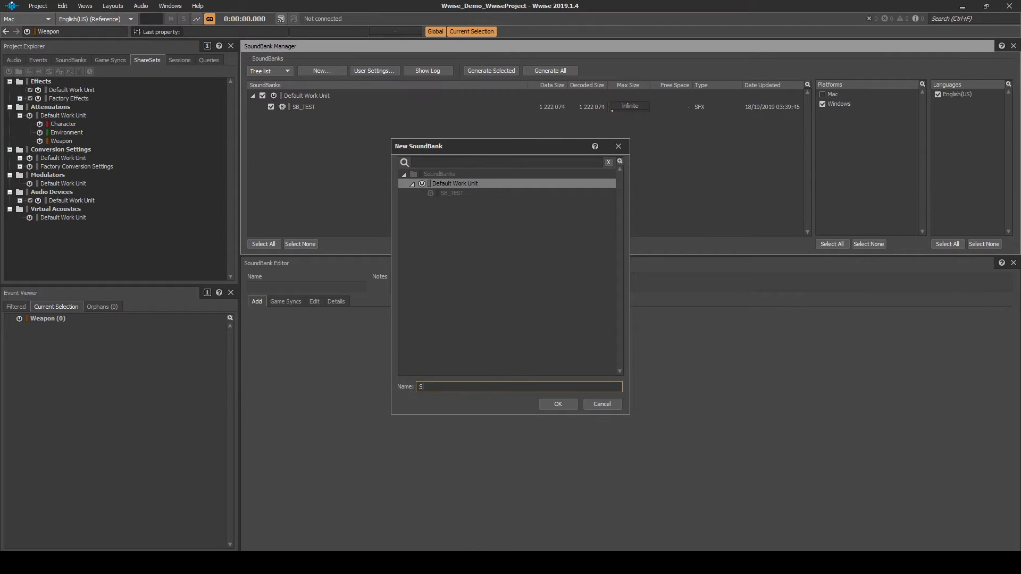
{"action": "type", "text": "B_Character"}
{"action": "left_click", "coordinate": [551, 405]}
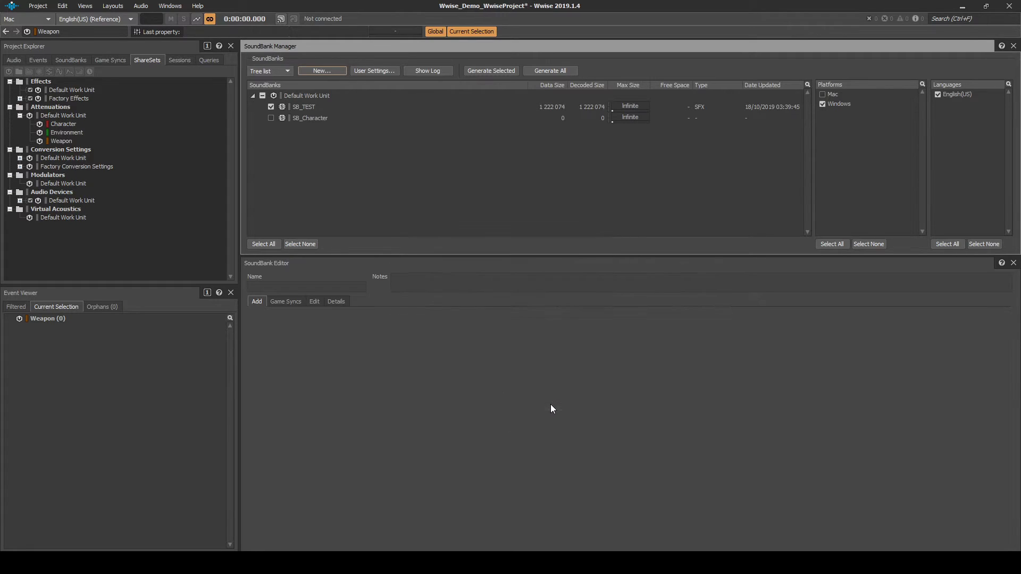
{"action": "right_click", "coordinate": [312, 119]}
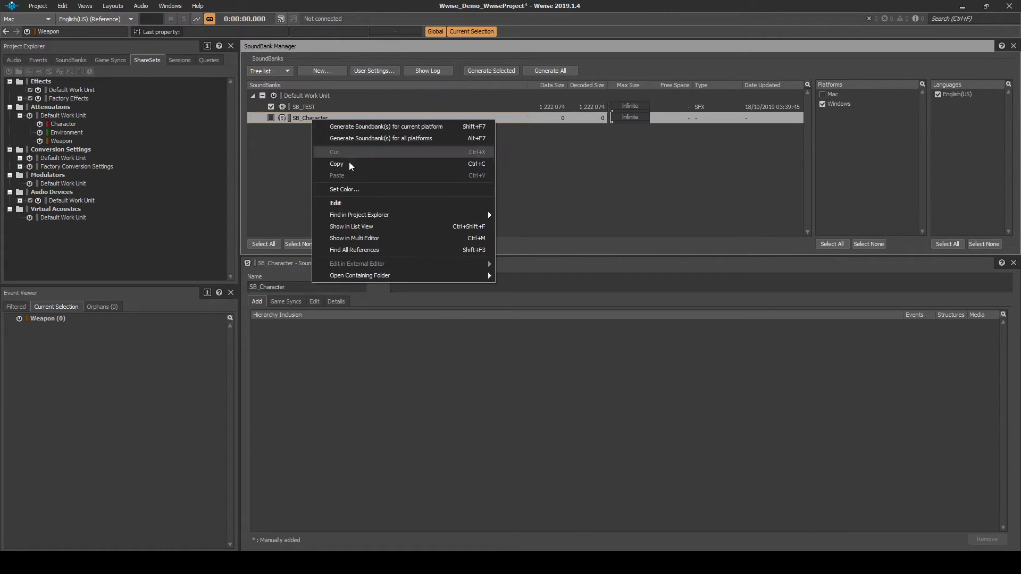
{"action": "left_click", "coordinate": [350, 189]}
{"action": "left_click", "coordinate": [467, 194]}
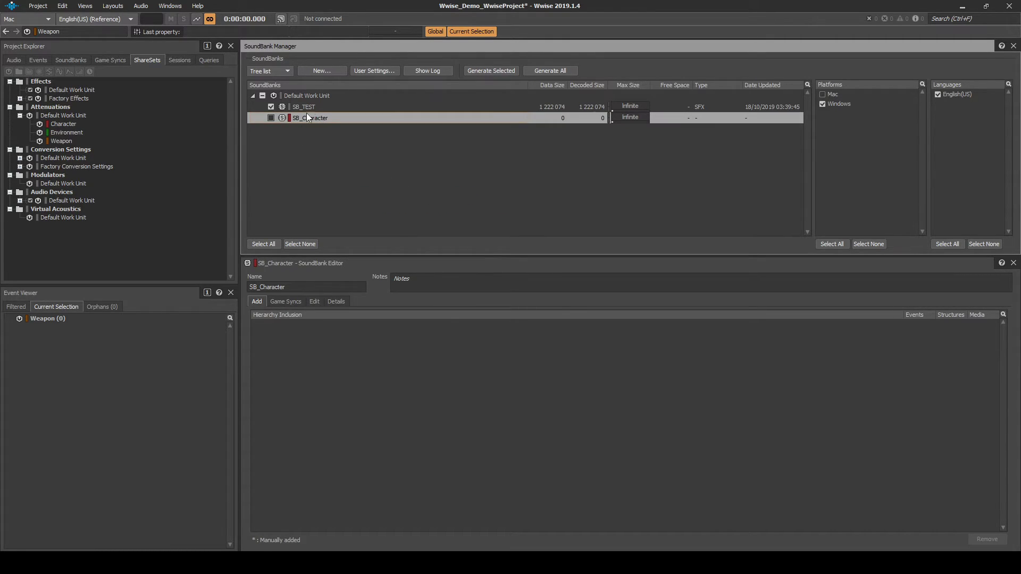
Add SB_Environment and SB_Weapon SoundBanks, colouring SB_Weapon orange
{"action": "left_click", "coordinate": [321, 72]}
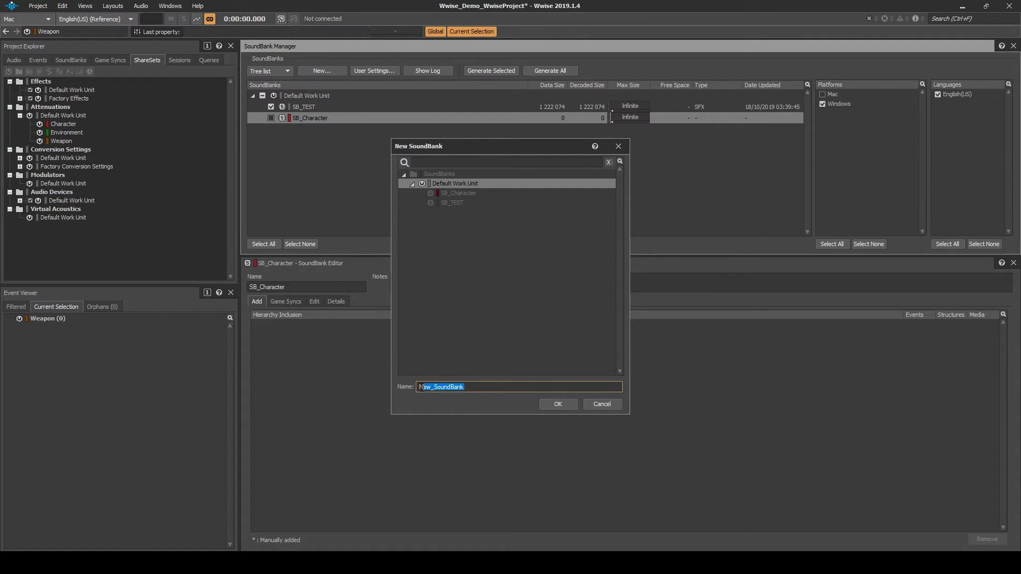
{"action": "type", "text": "SB_Environment"}
{"action": "key", "text": "Return"}
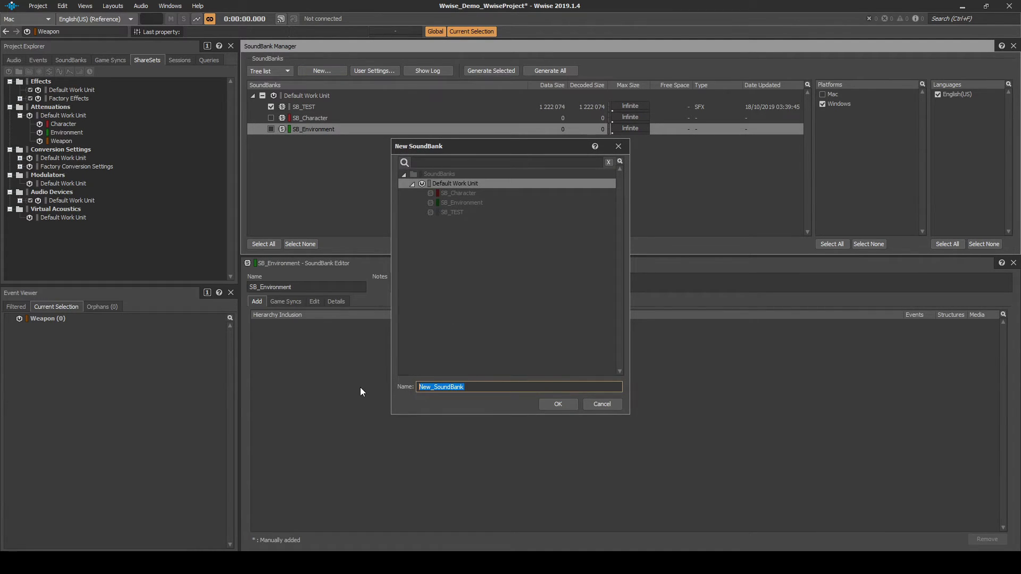
{"action": "type", "text": "SB_Weapo"}
{"action": "key", "text": "Return"}
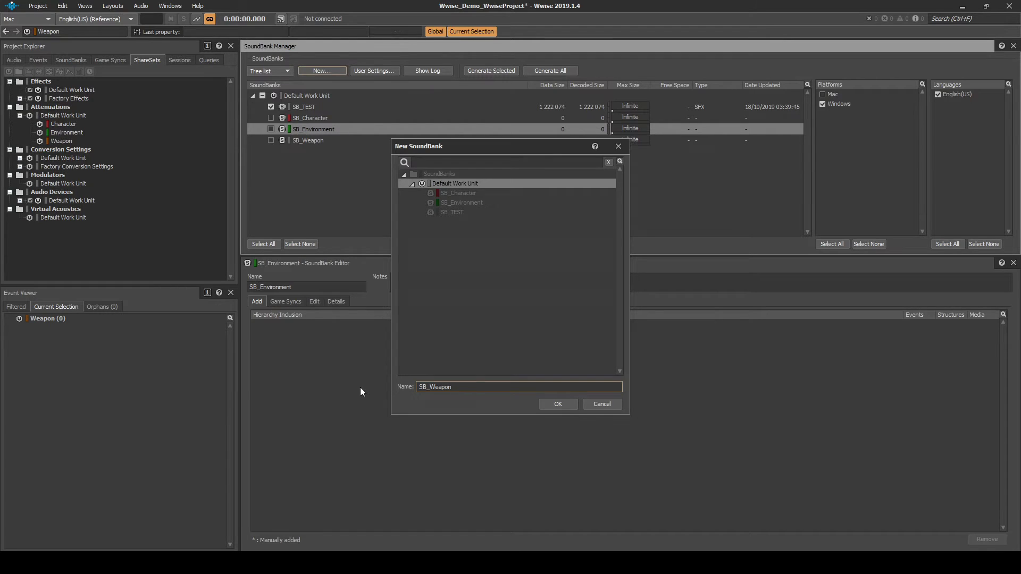
{"action": "left_click", "coordinate": [321, 141]}
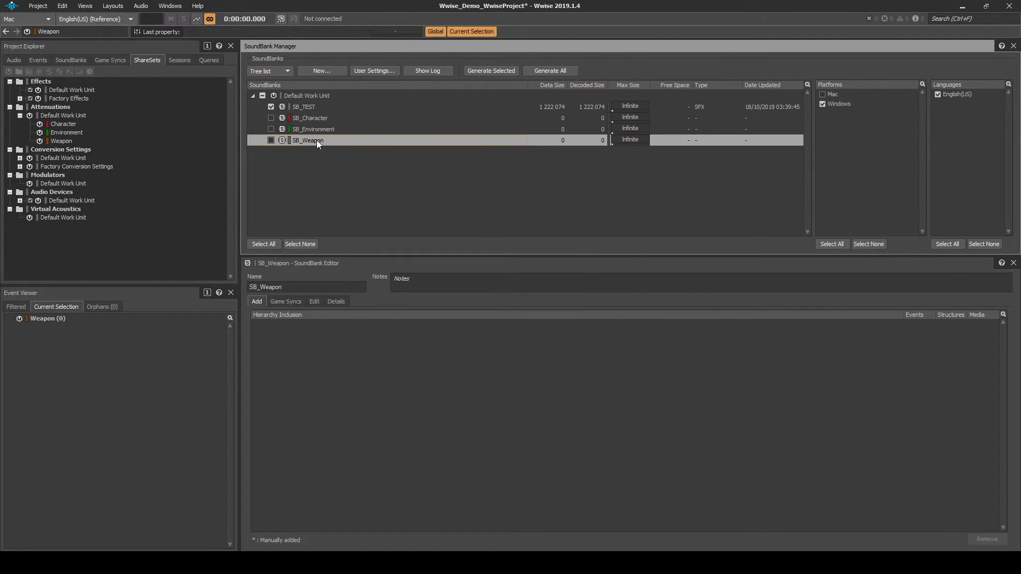
{"action": "right_click", "coordinate": [317, 139]}
{"action": "left_click", "coordinate": [358, 209]}
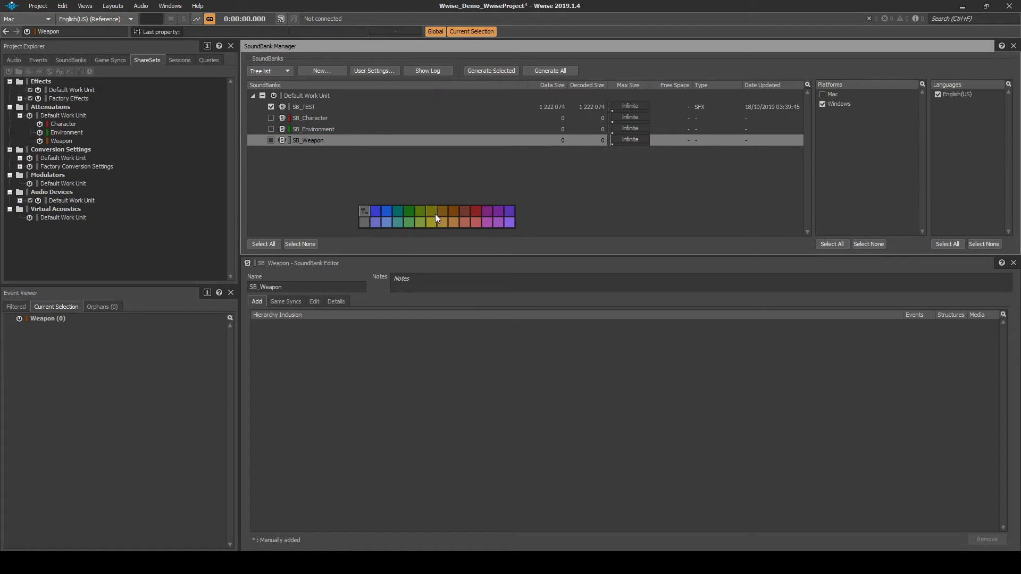
{"action": "left_click", "coordinate": [452, 214]}
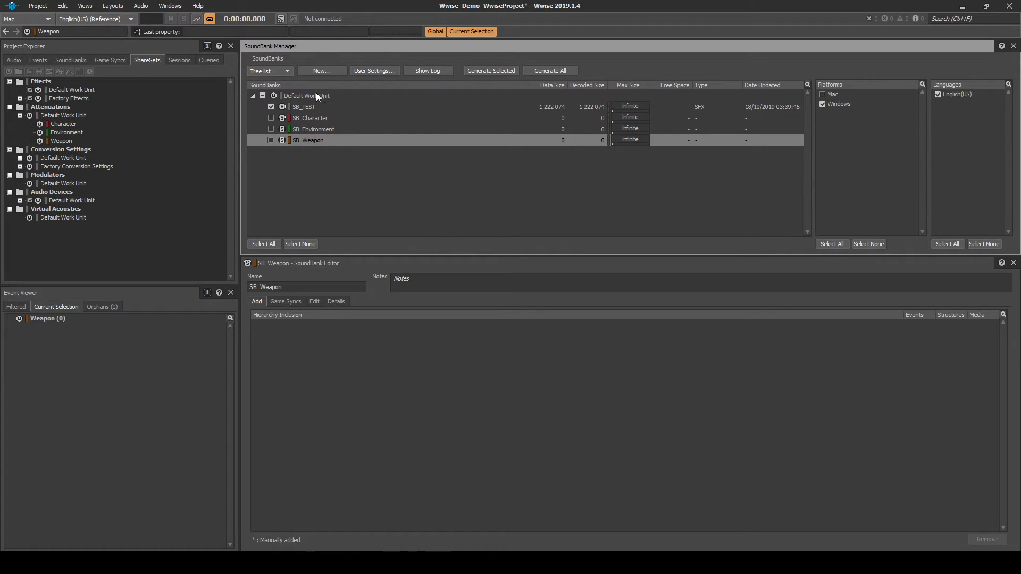
Open SB_Character's inclusions editor with the Audio hierarchy showing
{"action": "left_click", "coordinate": [302, 117]}
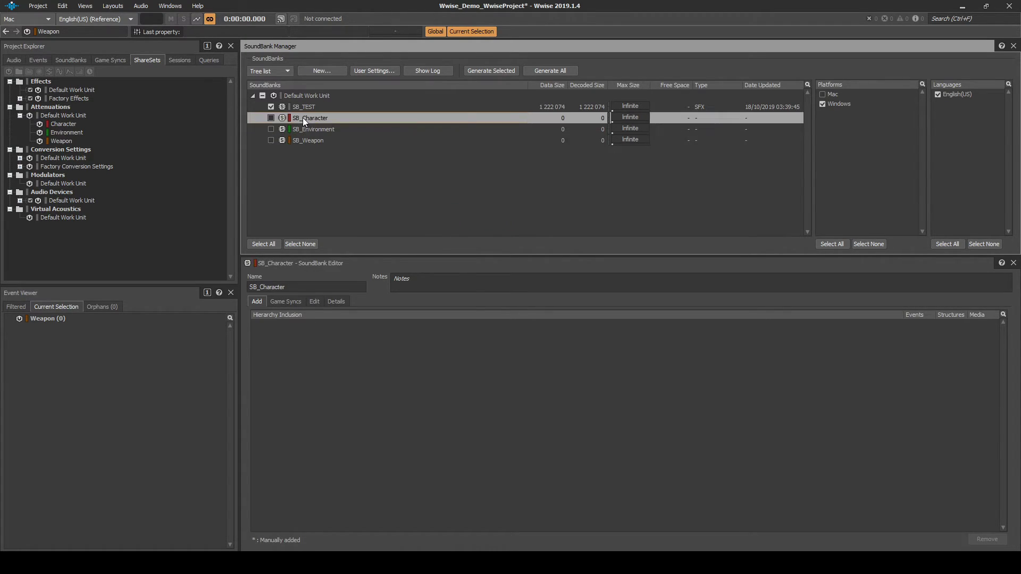
{"action": "left_click", "coordinate": [261, 303]}
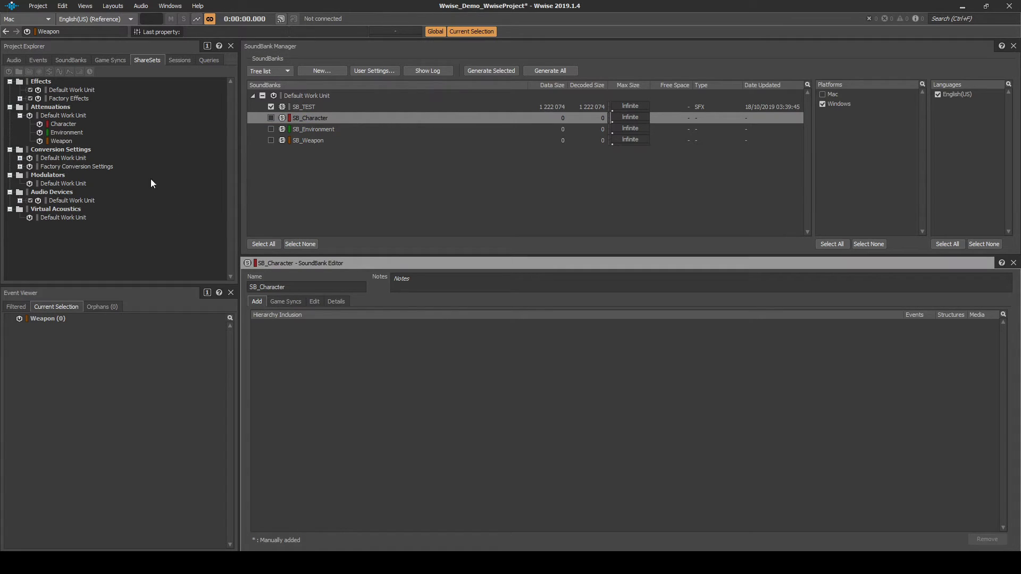
{"action": "left_click", "coordinate": [15, 60]}
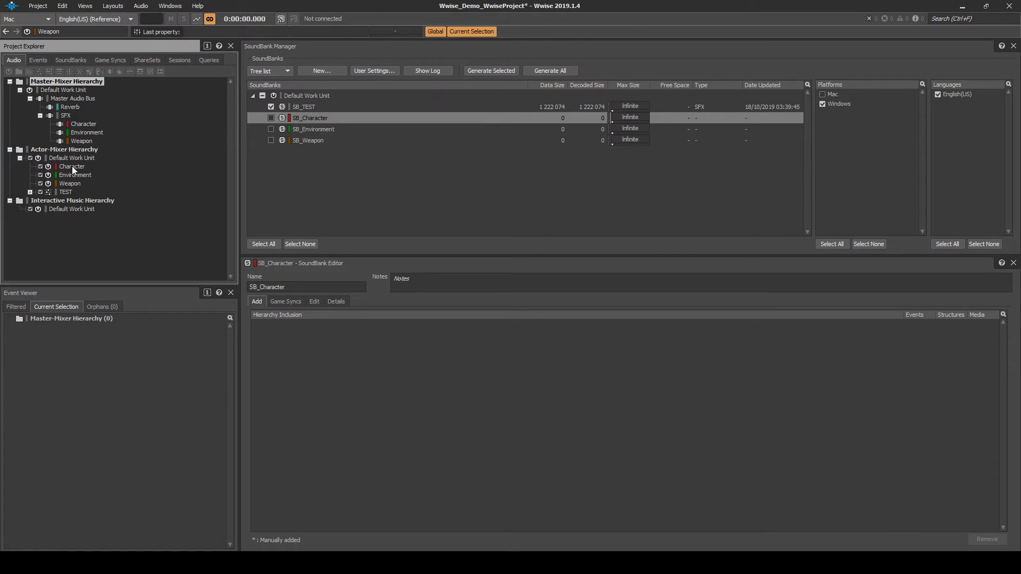
Include the Character actor-mixer and Character event in SB_Character
{"action": "left_click_drag", "start_coordinate": [72, 166], "coordinate": [331, 364]}
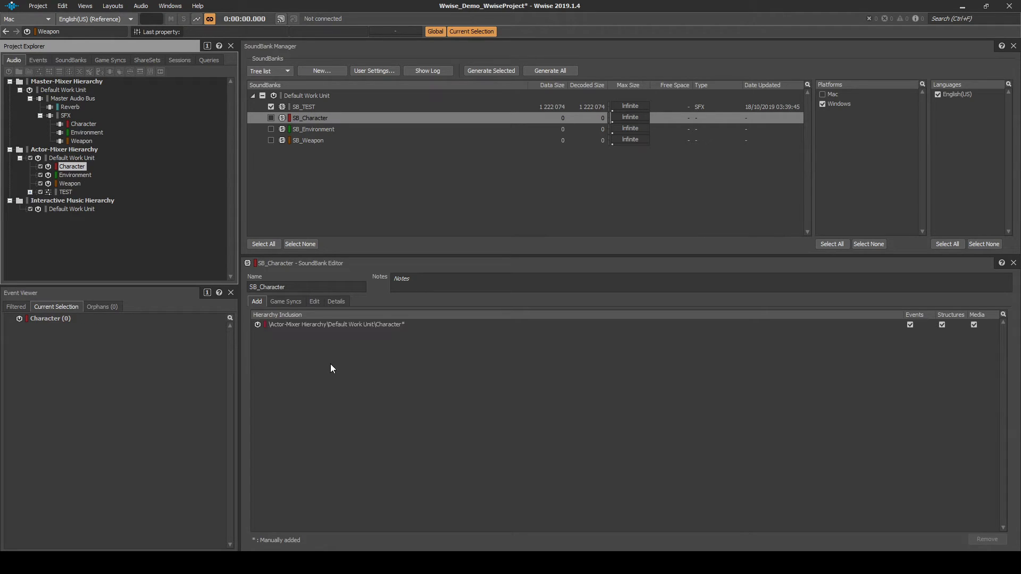
{"action": "left_click", "coordinate": [39, 60]}
{"action": "left_click_drag", "start_coordinate": [57, 100], "coordinate": [72, 113]}
{"action": "left_click_drag", "start_coordinate": [311, 365], "coordinate": [311, 356]}
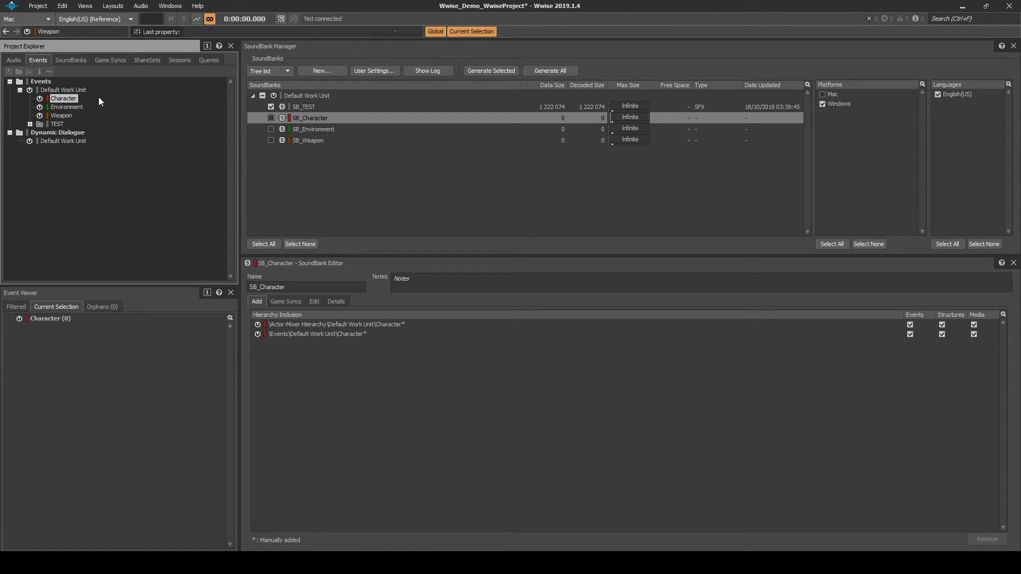
Include the Environment actor-mixer and Environment event in SB_Environment
{"action": "left_click", "coordinate": [15, 60]}
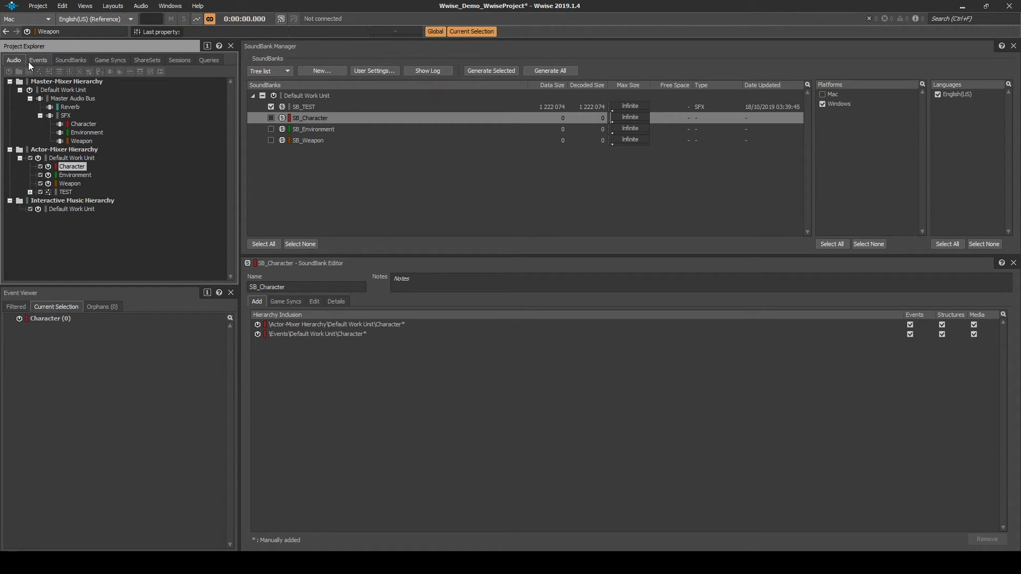
{"action": "left_click", "coordinate": [301, 127]}
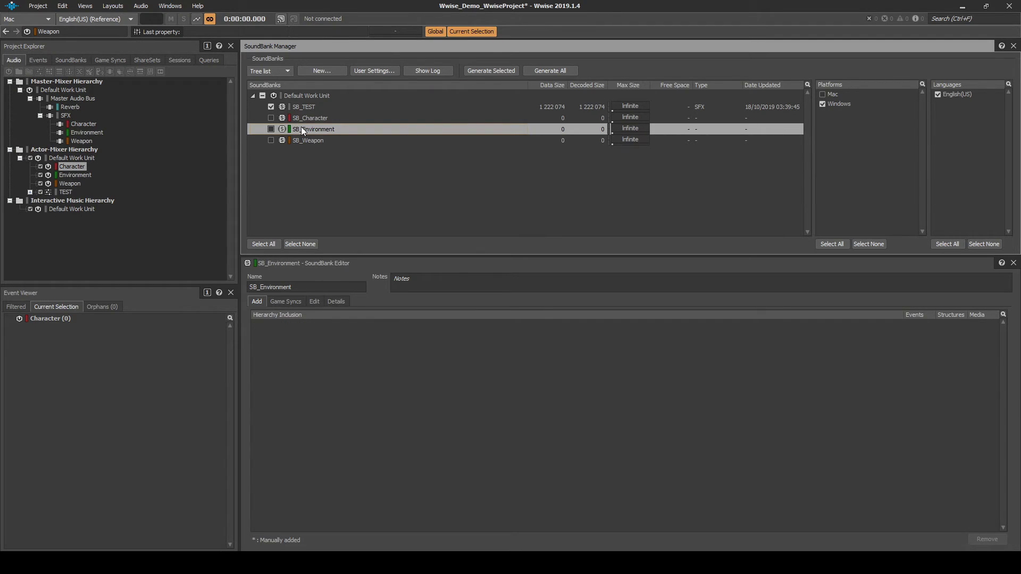
{"action": "left_click_drag", "start_coordinate": [77, 175], "coordinate": [333, 352]}
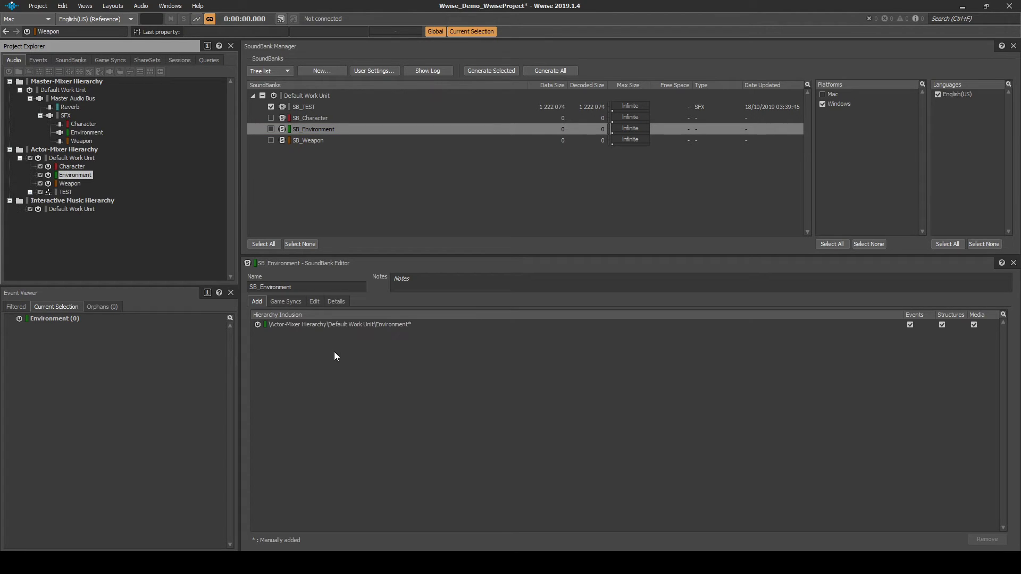
{"action": "left_click", "coordinate": [38, 60]}
{"action": "left_click_drag", "start_coordinate": [64, 107], "coordinate": [324, 362]}
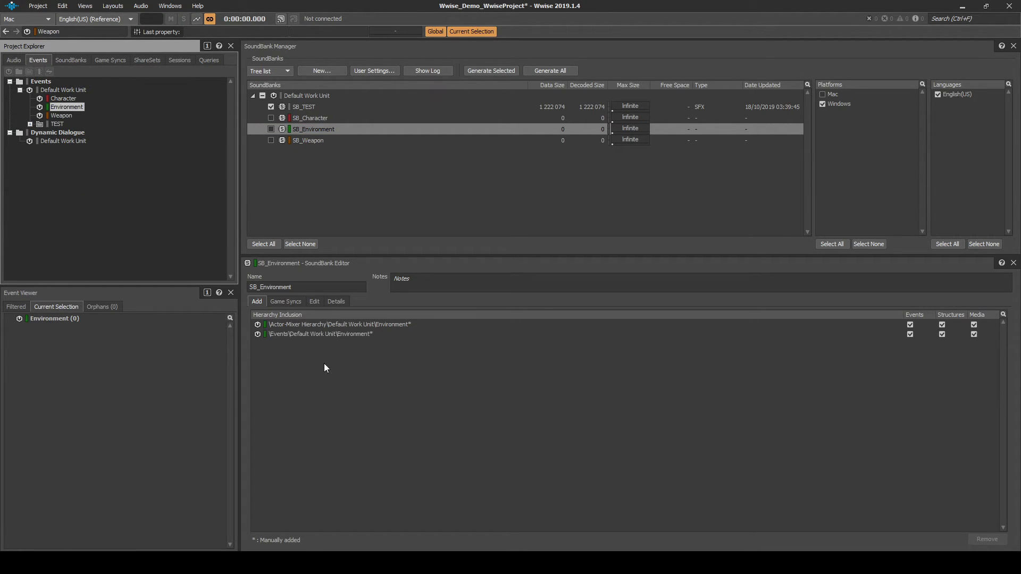
Include the Weapon actor-mixer and Weapon event in SB_Weapon
{"action": "left_click", "coordinate": [318, 141]}
{"action": "left_click", "coordinate": [15, 61]}
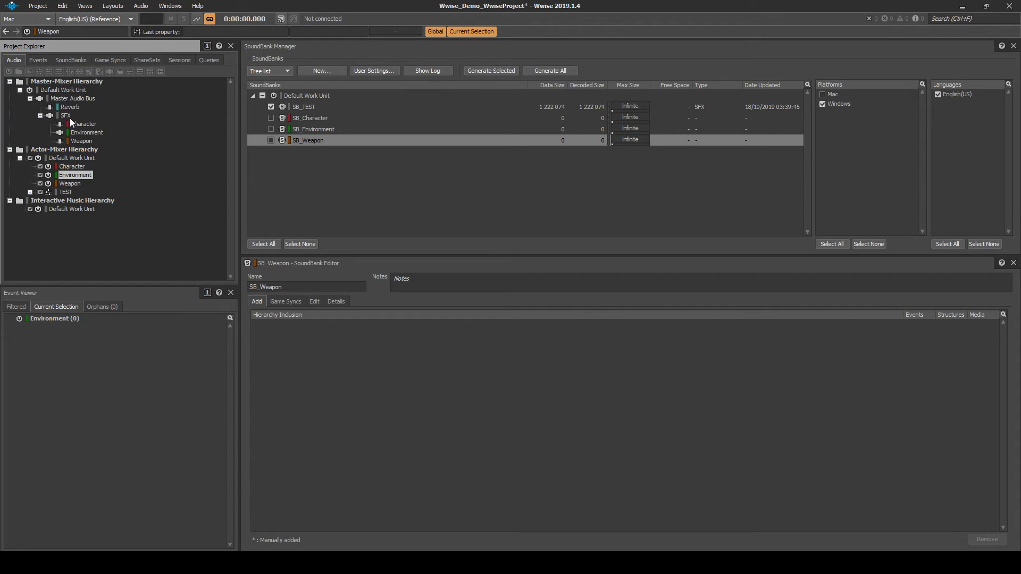
{"action": "left_click", "coordinate": [71, 183]}
{"action": "left_click_drag", "start_coordinate": [320, 409], "coordinate": [321, 411]}
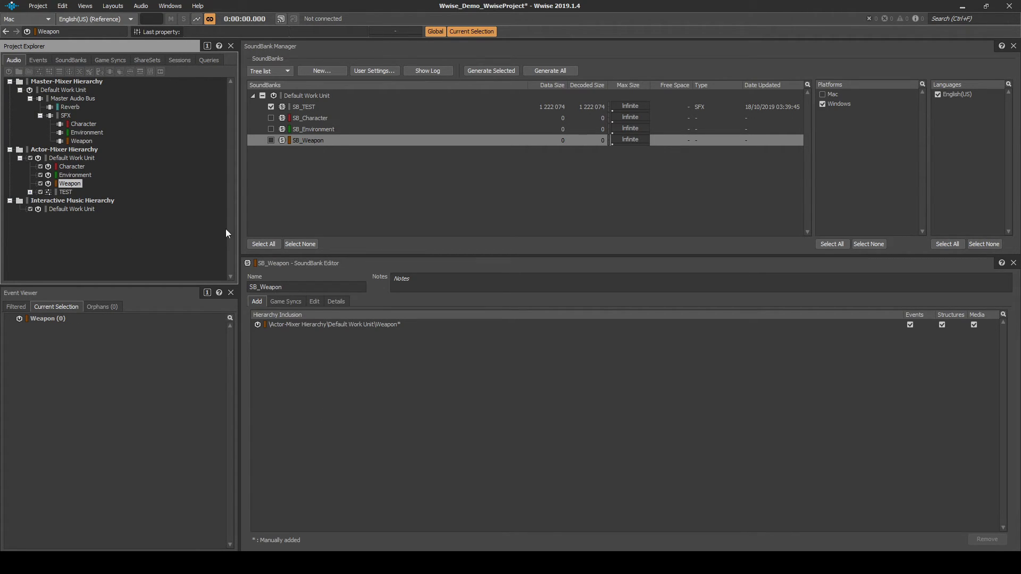
{"action": "left_click", "coordinate": [46, 64]}
{"action": "left_click_drag", "start_coordinate": [59, 115], "coordinate": [307, 334]}
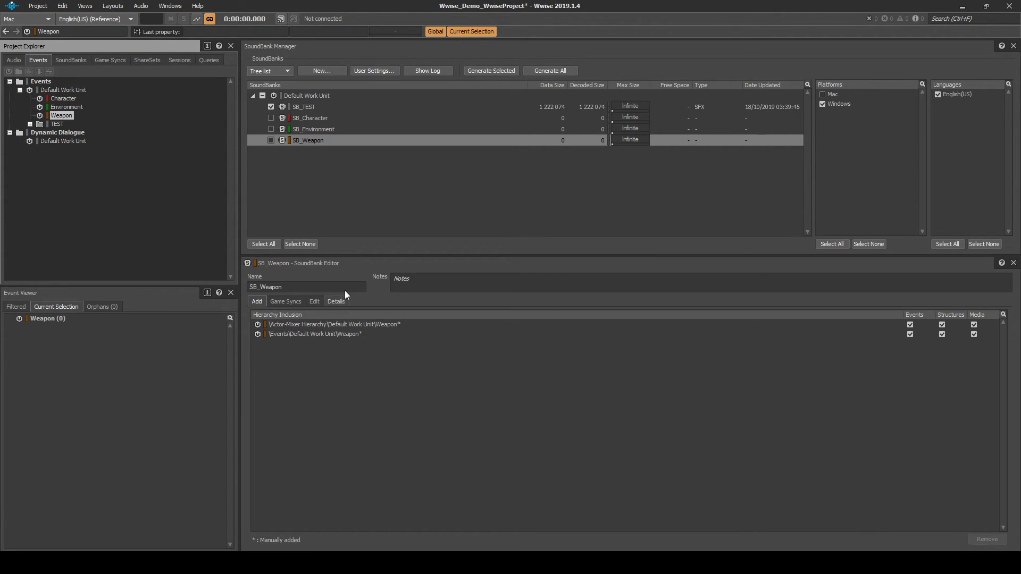
Save the project, then select all four SoundBanks and Generate All
{"action": "left_click", "coordinate": [38, 6]}
{"action": "left_click", "coordinate": [52, 43]}
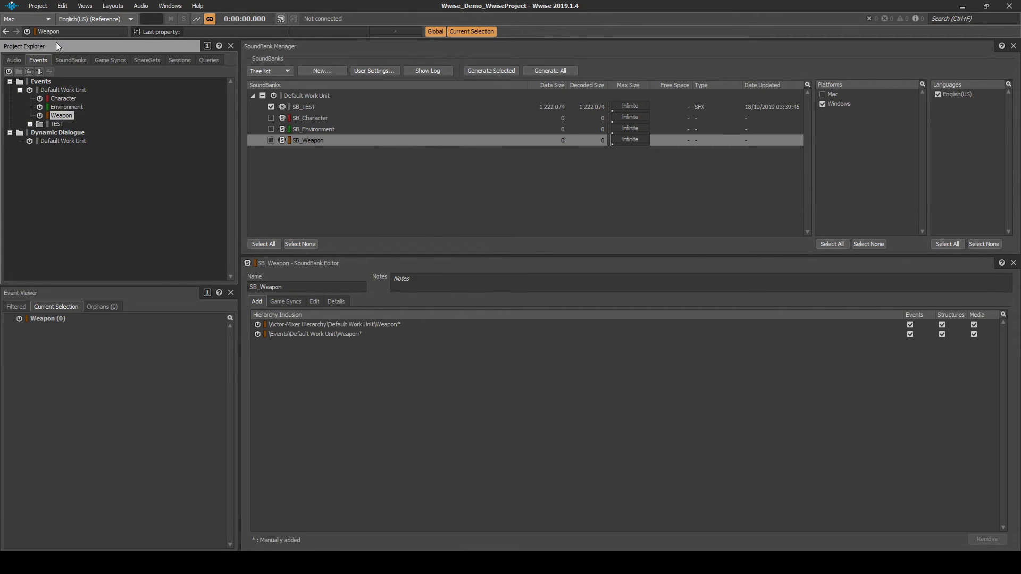
{"action": "left_click", "coordinate": [262, 96]}
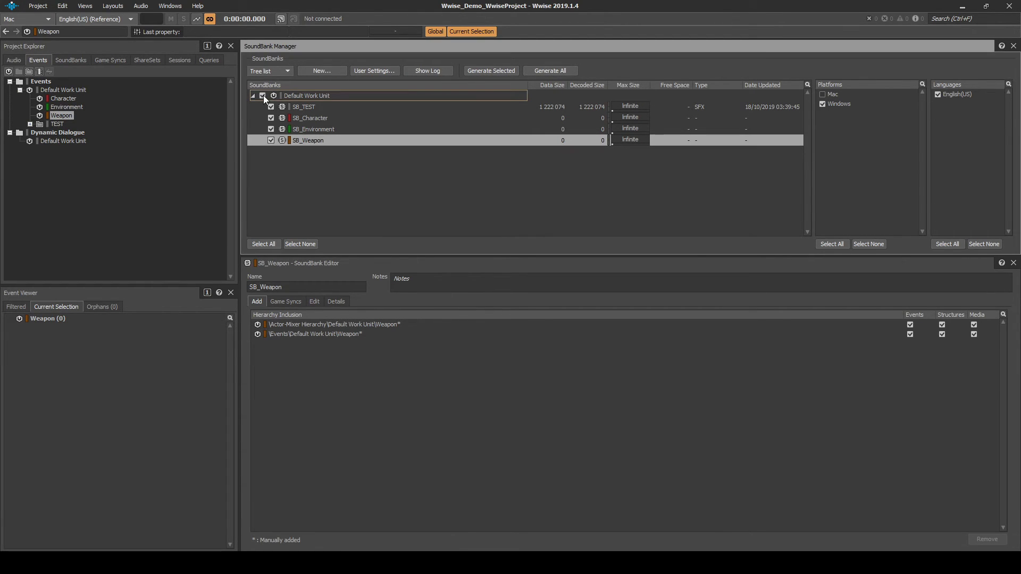
{"action": "left_click", "coordinate": [538, 72]}
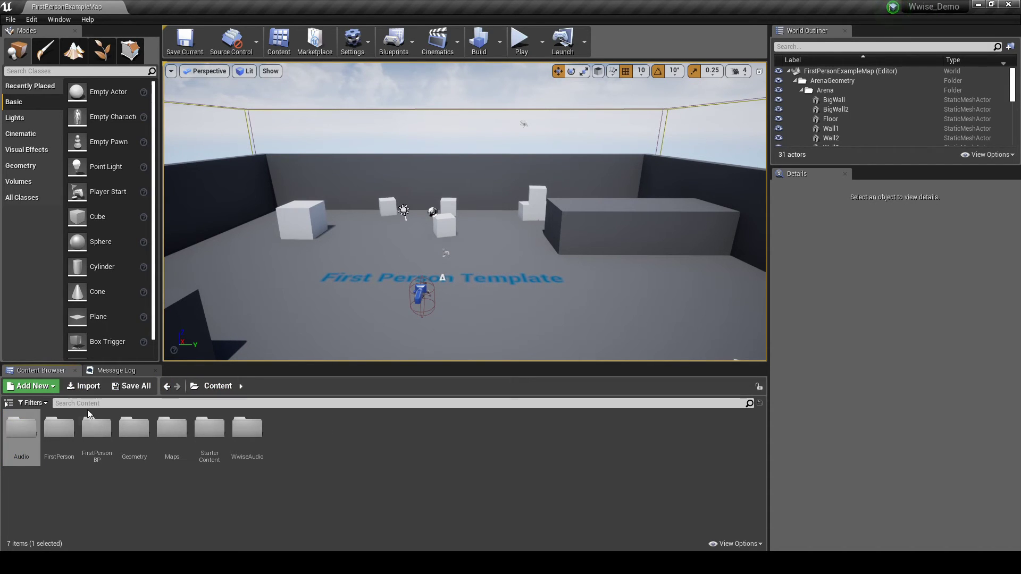
In Audio > Wwise_Sound_Banks, create an Audiokinetic Bank asset named SB_Character
{"action": "double_click", "coordinate": [30, 430]}
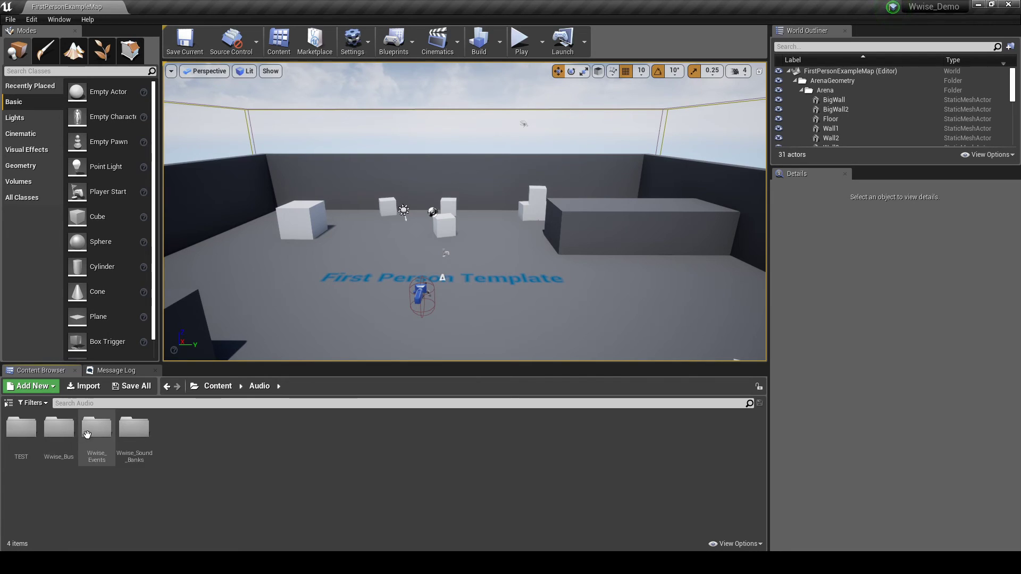
{"action": "double_click", "coordinate": [130, 435]}
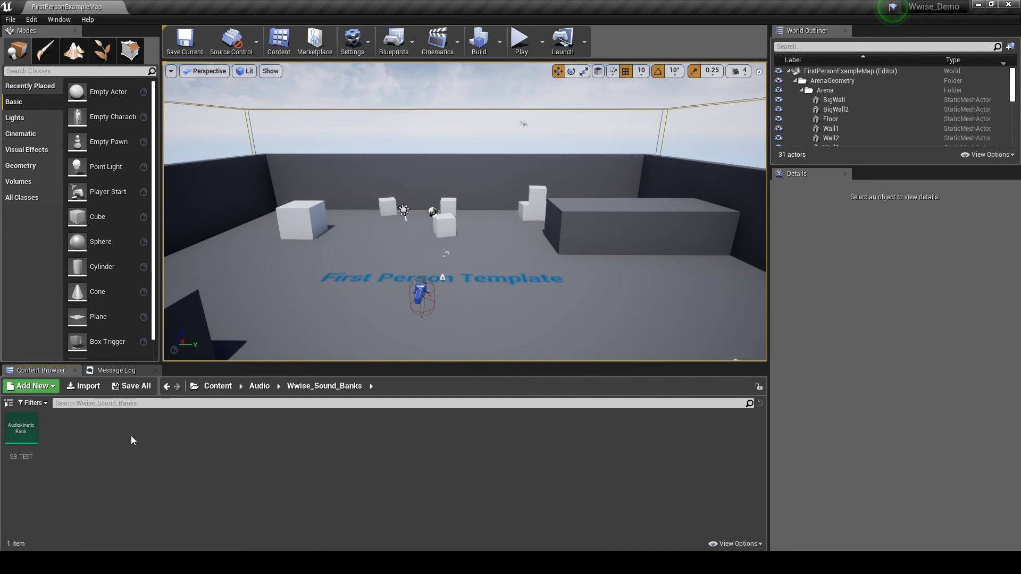
{"action": "right_click", "coordinate": [129, 471]}
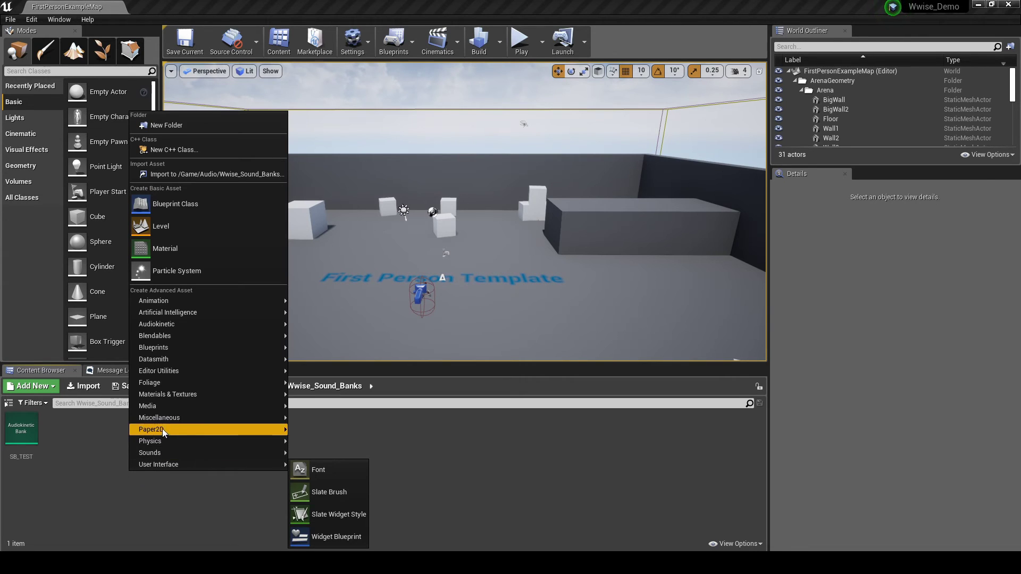
{"action": "mouse_move", "coordinate": [170, 325]}
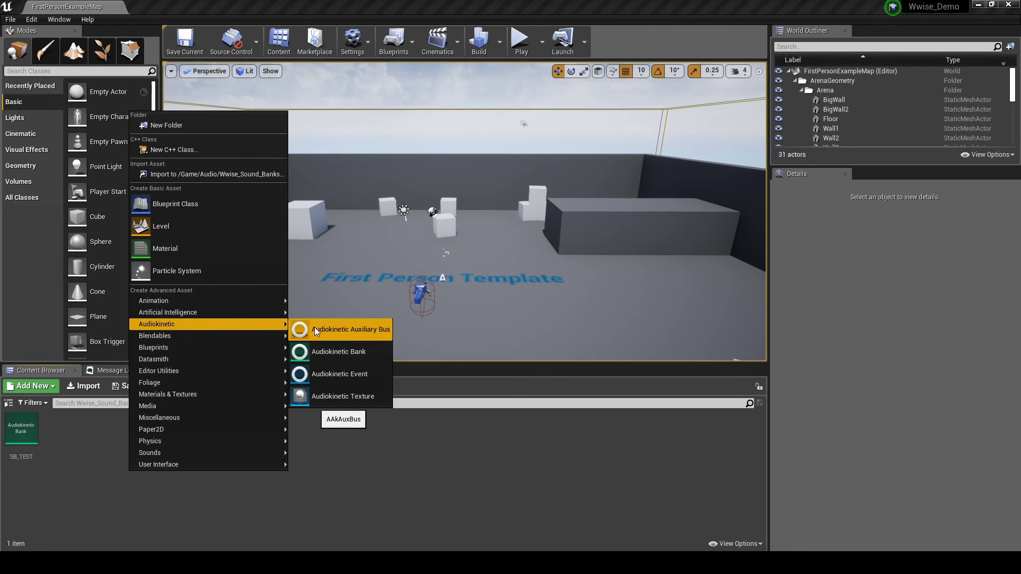
{"action": "left_click", "coordinate": [315, 350]}
{"action": "type", "text": "SB_Character"}
{"action": "key", "text": "Return"}
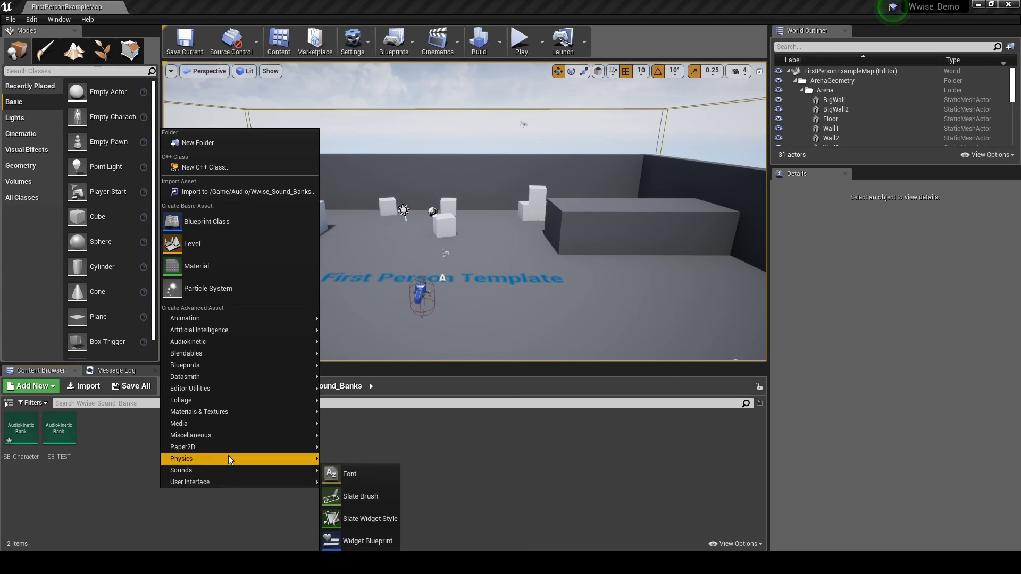
Add SB_Environment and a fourth Audiokinetic Bank, then return to the Content folder
{"action": "mouse_move", "coordinate": [237, 343]}
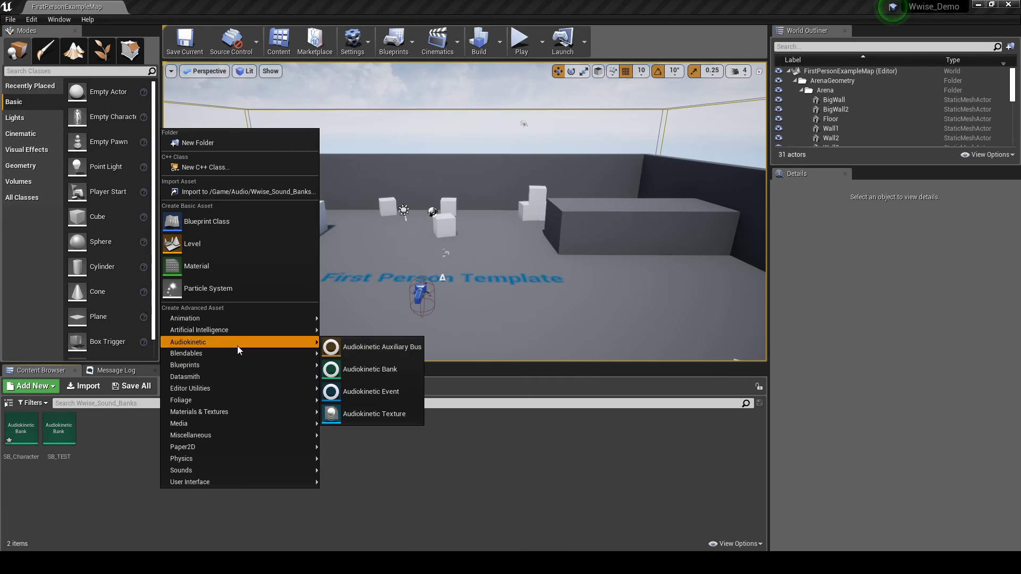
{"action": "left_click", "coordinate": [363, 365]}
{"action": "type", "text": "SB"}
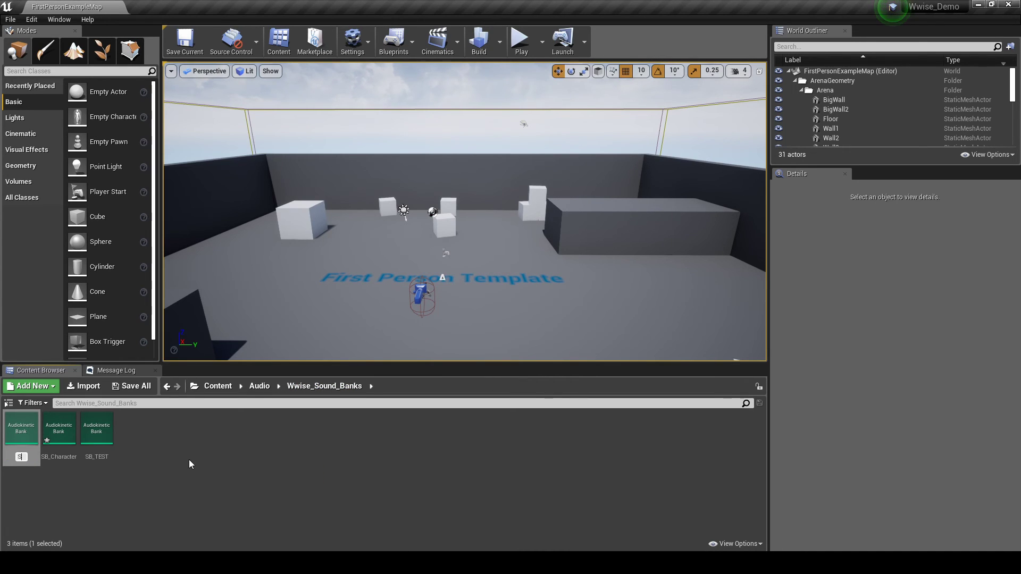
{"action": "type", "text": "_Environment"}
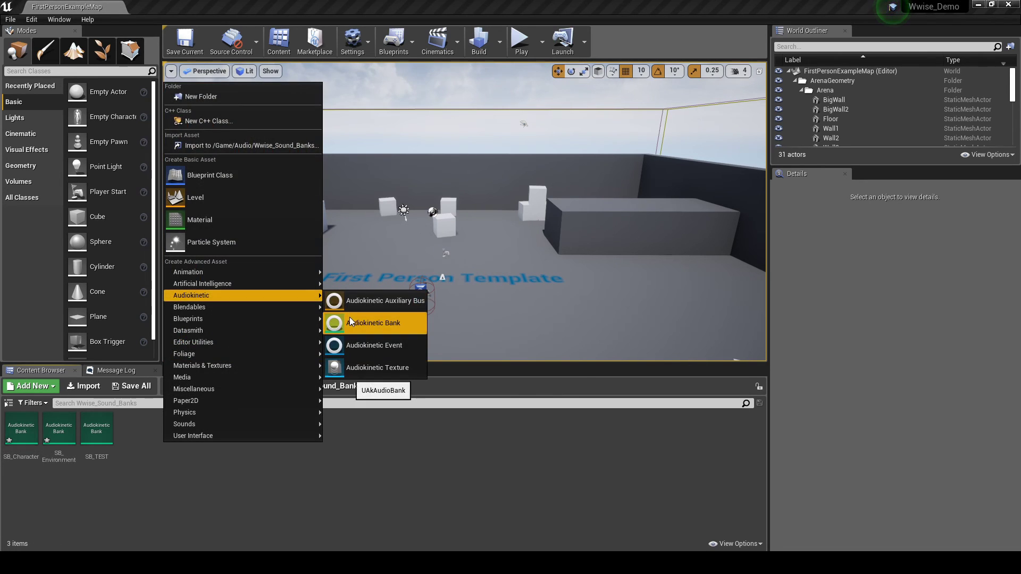
{"action": "left_click", "coordinate": [350, 320]}
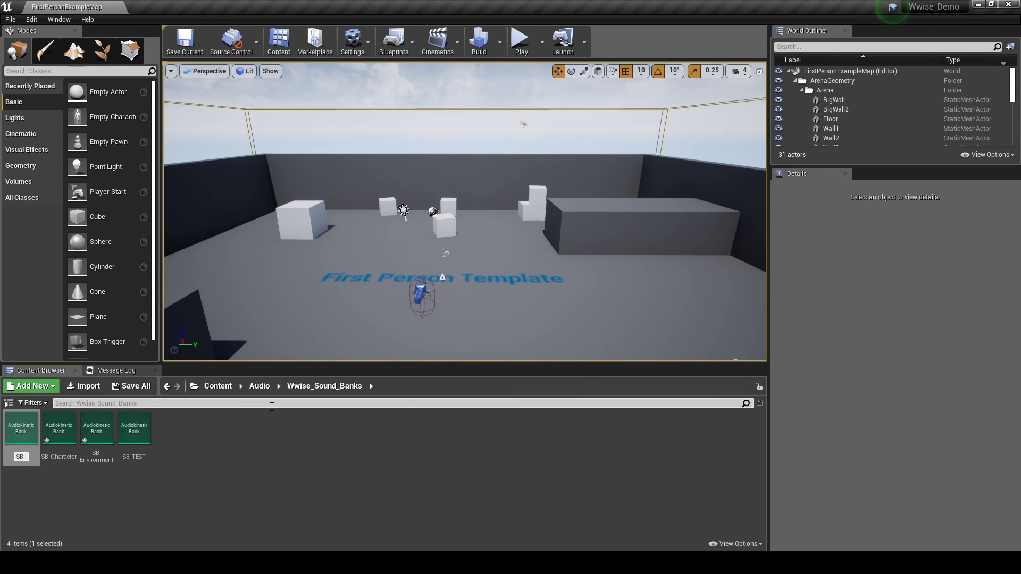
{"action": "left_click", "coordinate": [221, 387]}
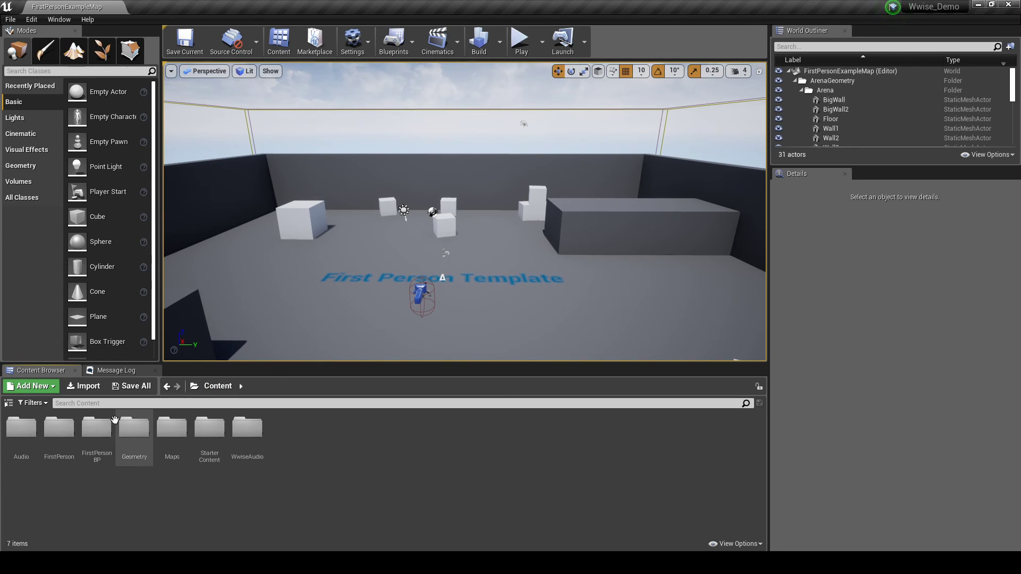
Run Build > Generate SoundBanks, then Import the 8 changed SoundBank source files
{"action": "left_click", "coordinate": [21, 429]}
{"action": "right_click", "coordinate": [24, 429]}
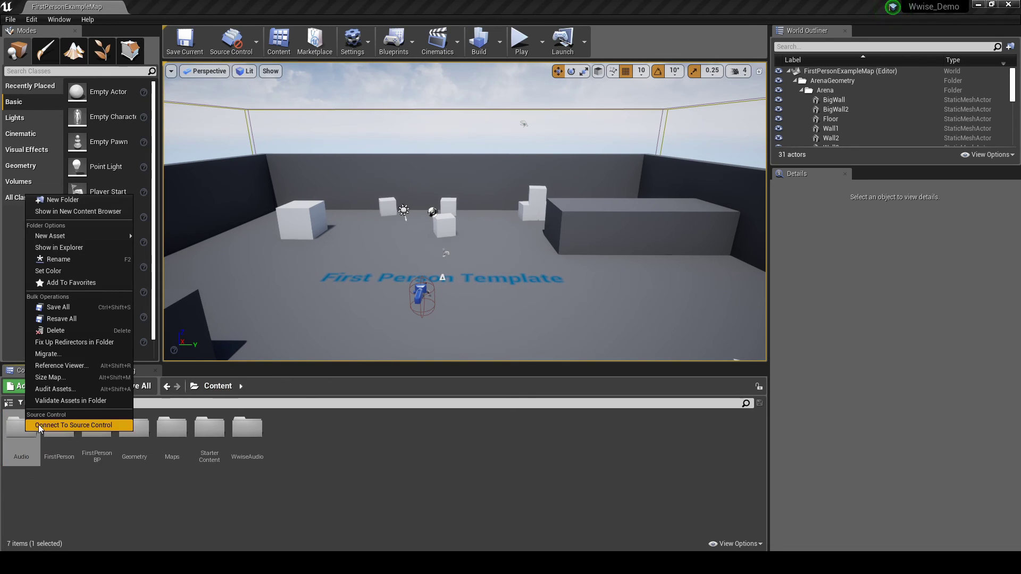
{"action": "left_click", "coordinate": [218, 262]}
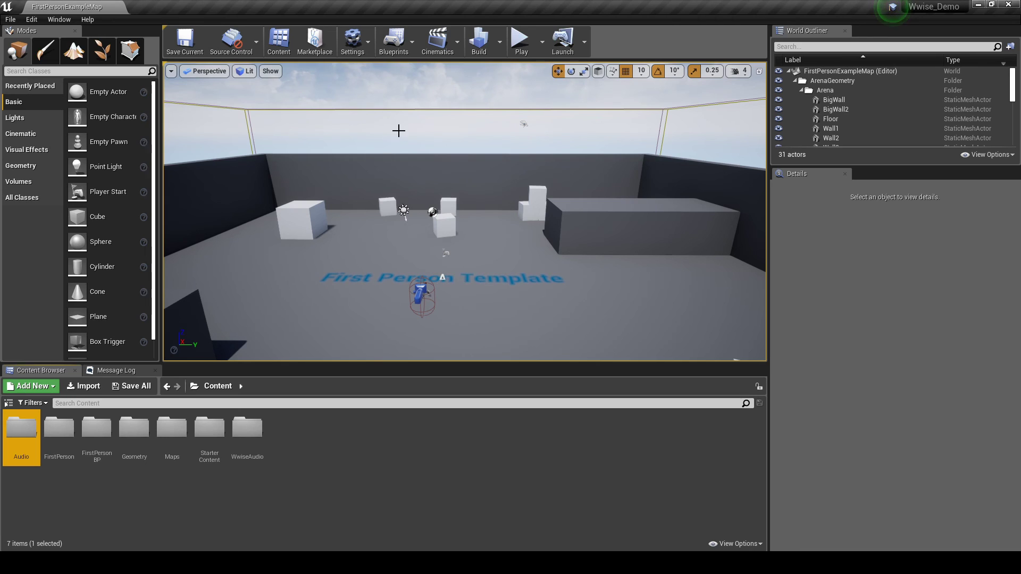
{"action": "left_click", "coordinate": [500, 41]}
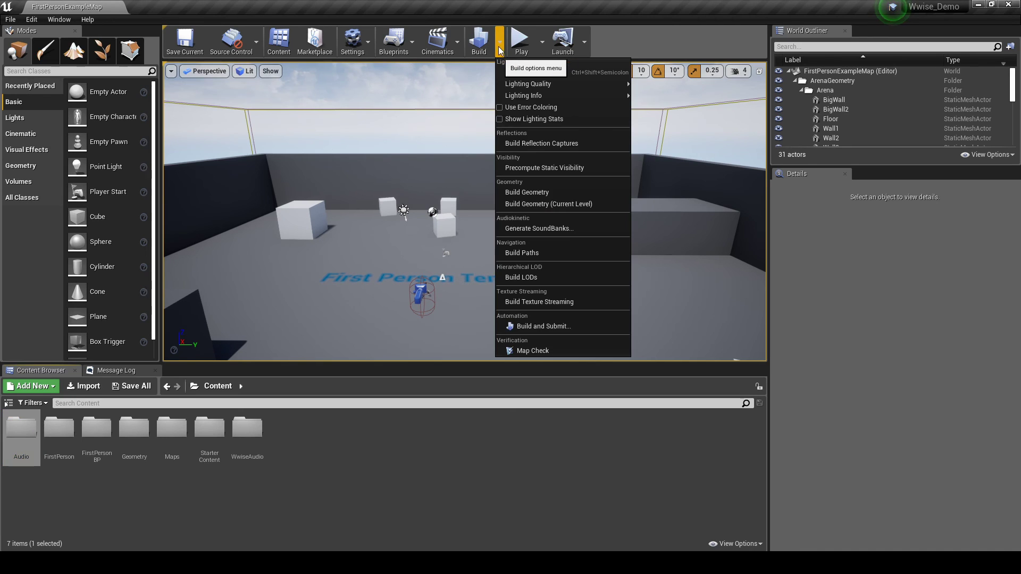
{"action": "left_click", "coordinate": [529, 227]}
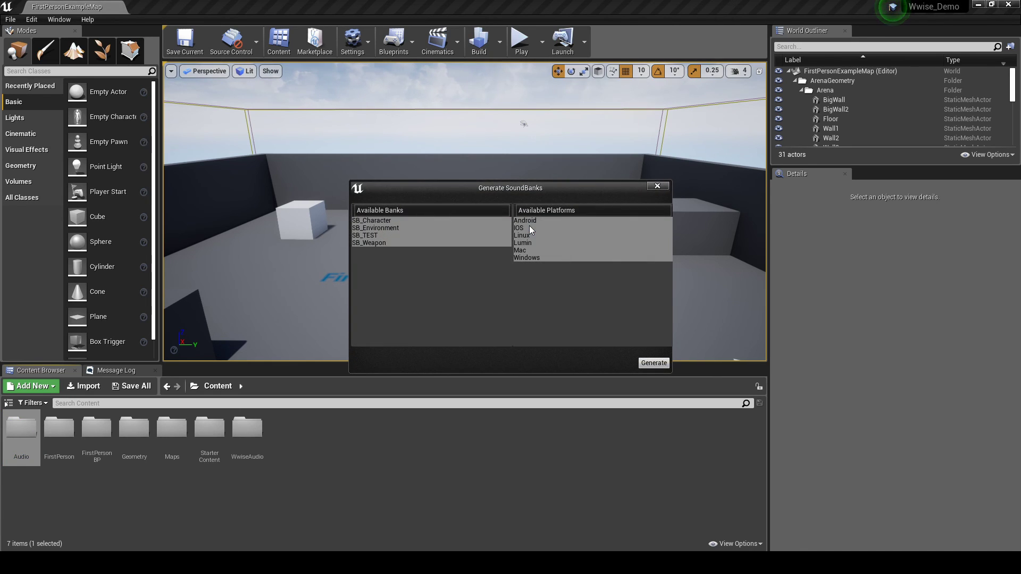
{"action": "left_click", "coordinate": [659, 363]}
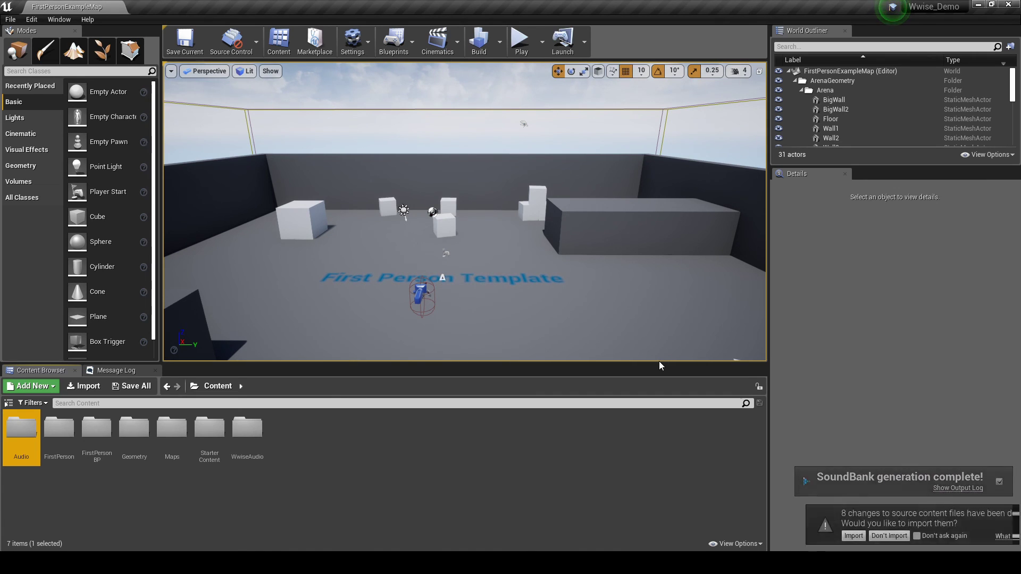
{"action": "left_click", "coordinate": [813, 536]}
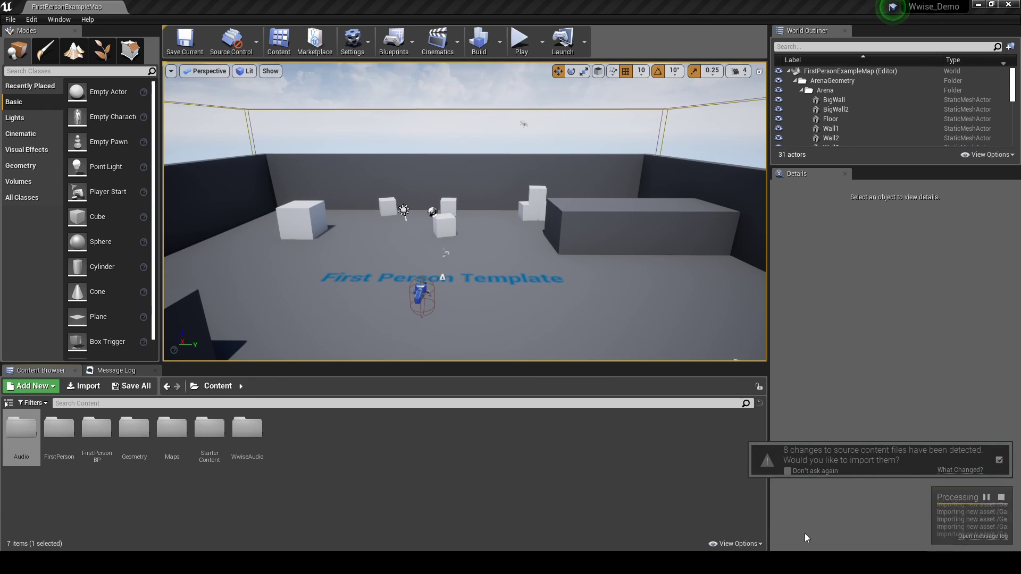